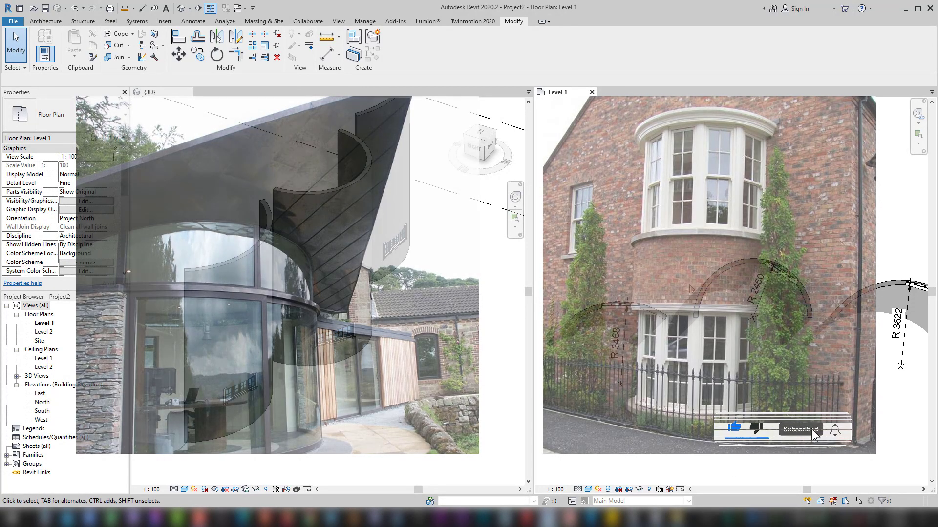
Step: Inspect the windows in the arc walls in the 3D view, selecting and deselecting them
{"action": "scroll", "coordinate": [596, 308], "scroll_direction": "up", "scroll_amount": 2}
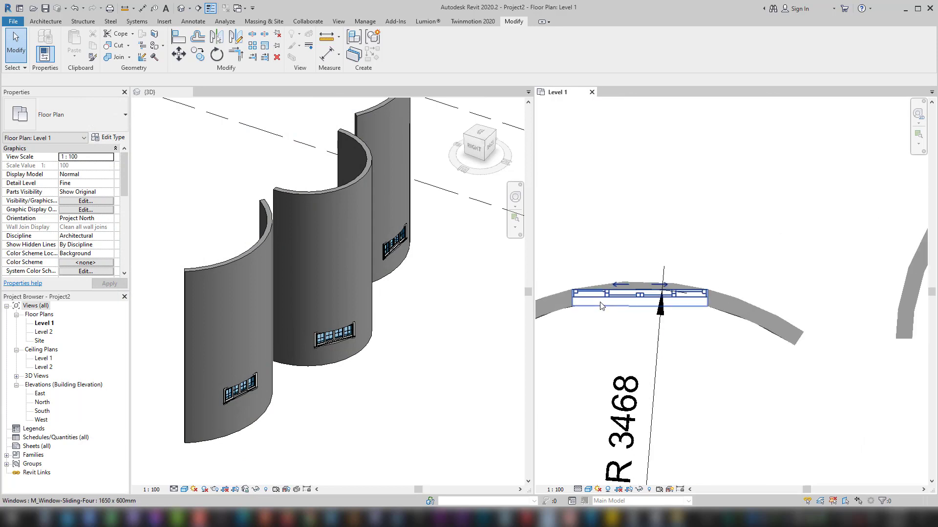
{"action": "scroll", "coordinate": [602, 307], "scroll_direction": "up", "scroll_amount": 1}
{"action": "scroll", "coordinate": [664, 304], "scroll_direction": "down", "scroll_amount": 4}
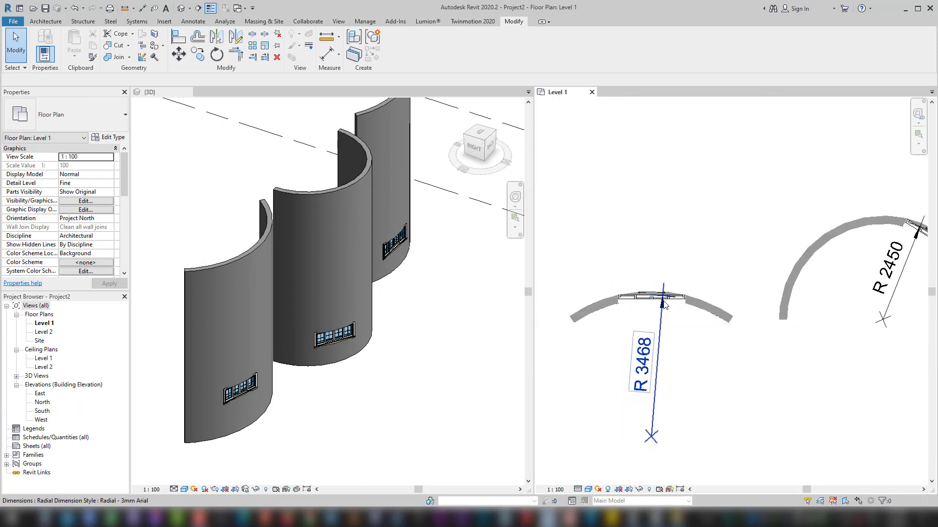
{"action": "scroll", "coordinate": [651, 307], "scroll_direction": "up", "scroll_amount": 4}
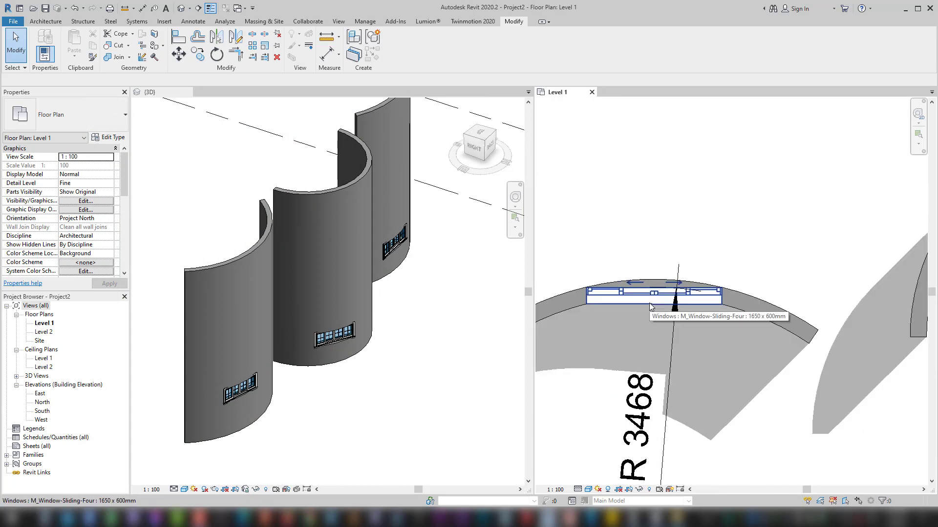
{"action": "left_click", "coordinate": [651, 304]}
{"action": "left_click", "coordinate": [731, 352]}
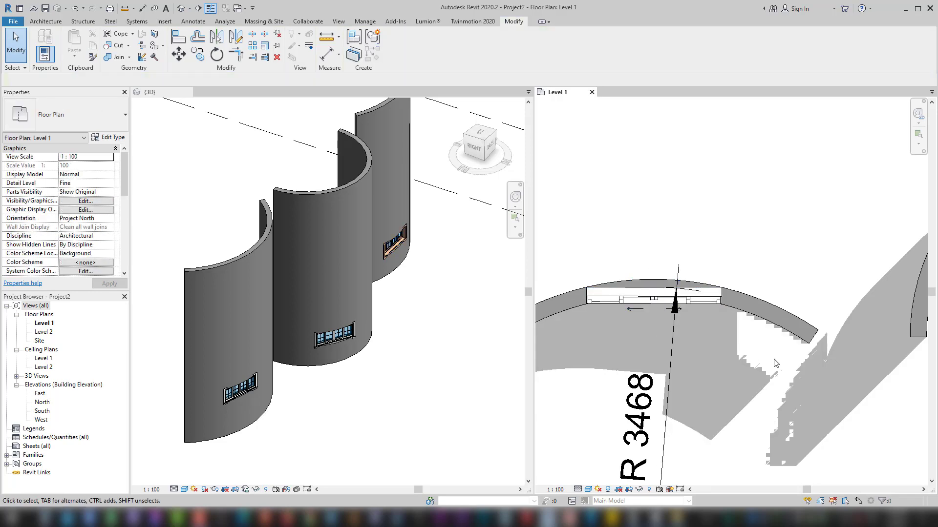
{"action": "scroll", "coordinate": [708, 342], "scroll_direction": "down", "scroll_amount": 2}
{"action": "scroll", "coordinate": [708, 341], "scroll_direction": "up", "scroll_amount": 1}
{"action": "scroll", "coordinate": [336, 340], "scroll_direction": "up", "scroll_amount": 3}
{"action": "scroll", "coordinate": [335, 341], "scroll_direction": "up", "scroll_amount": 2}
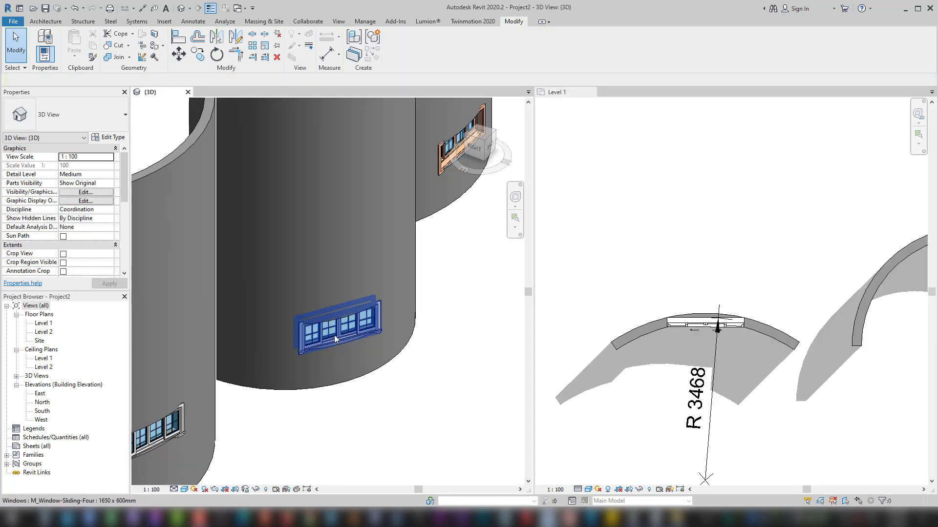
{"action": "left_click", "coordinate": [335, 337]}
{"action": "left_click", "coordinate": [393, 424]}
{"action": "middle_click_drag", "start_coordinate": [394, 424], "coordinate": [488, 351]}
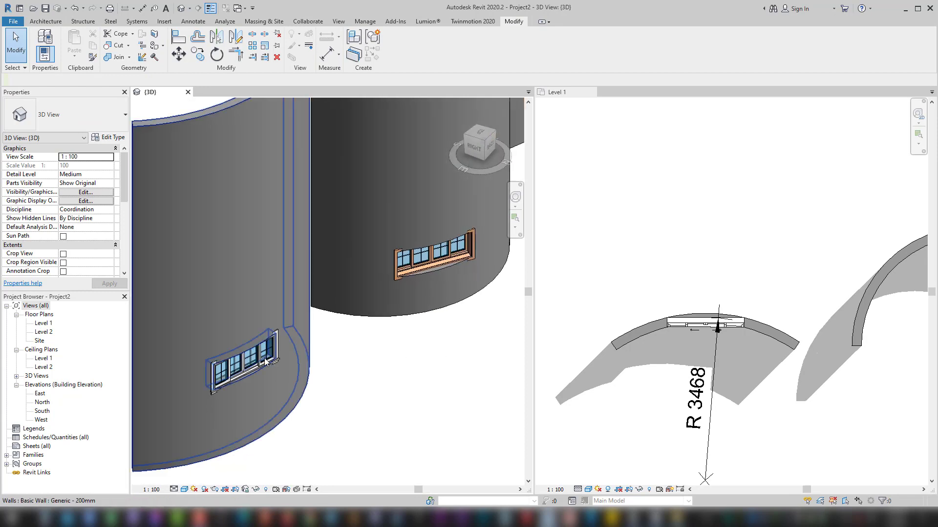
{"action": "scroll", "coordinate": [721, 366], "scroll_direction": "down", "scroll_amount": 3}
Step: Activate the Level 1 plan and browse the Architecture Component options without placing anything
{"action": "left_click", "coordinate": [721, 384]}
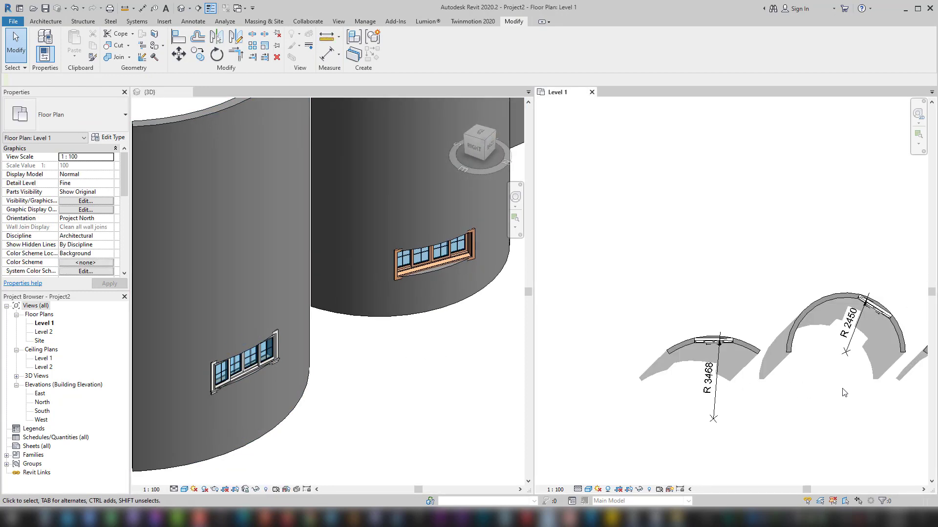
{"action": "scroll", "coordinate": [712, 388], "scroll_direction": "right", "scroll_amount": 3, "text": "shift"}
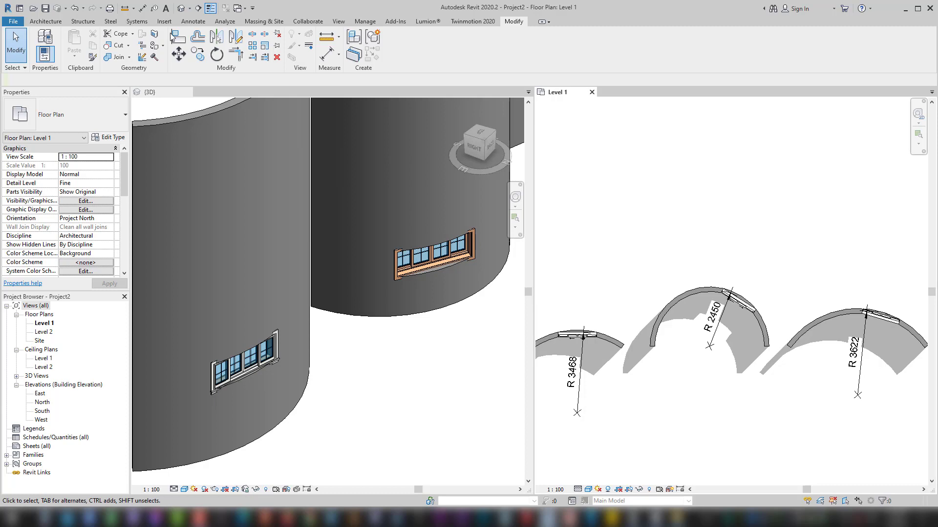
{"action": "left_click", "coordinate": [51, 23]}
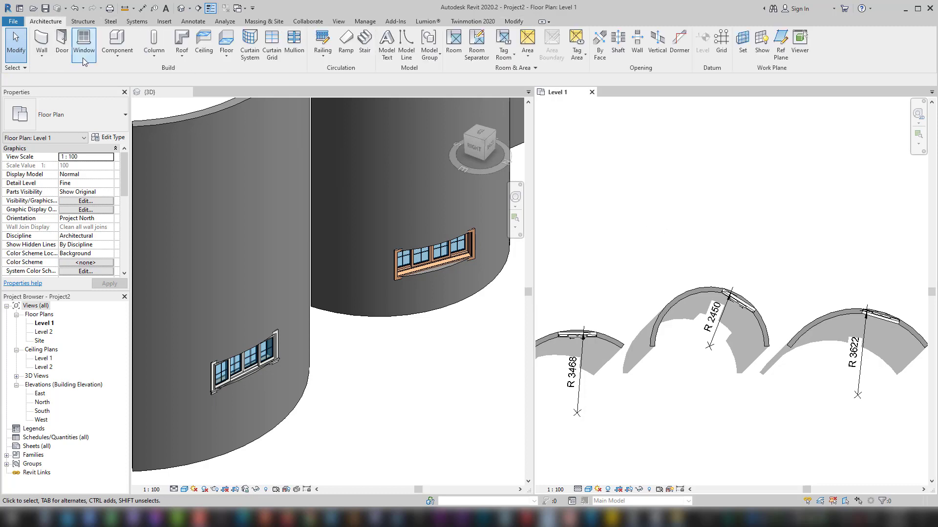
{"action": "left_click", "coordinate": [117, 55]}
{"action": "left_click", "coordinate": [731, 243]}
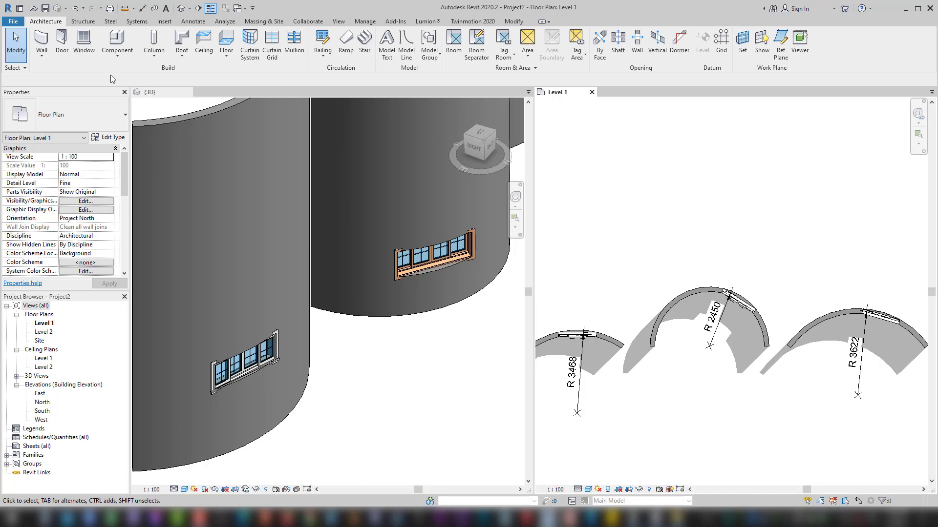
{"action": "left_click", "coordinate": [117, 46]}
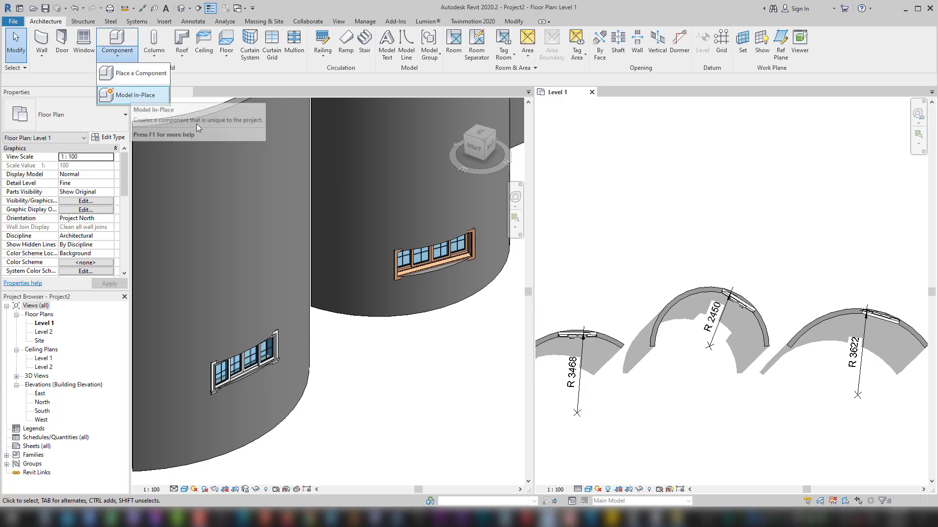
{"action": "key", "text": "Escape"}
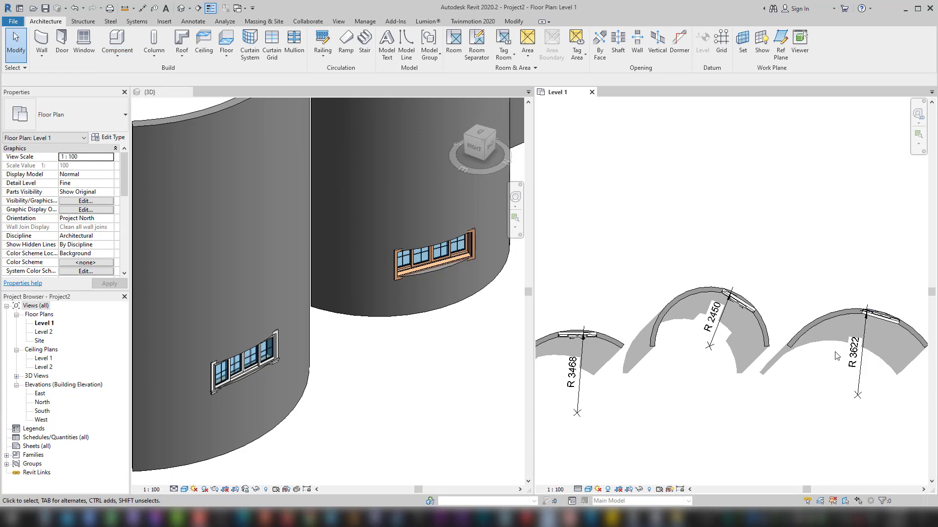
{"action": "scroll", "coordinate": [835, 342], "scroll_direction": "up", "scroll_amount": 2}
{"action": "scroll", "coordinate": [833, 327], "scroll_direction": "down", "scroll_amount": 2}
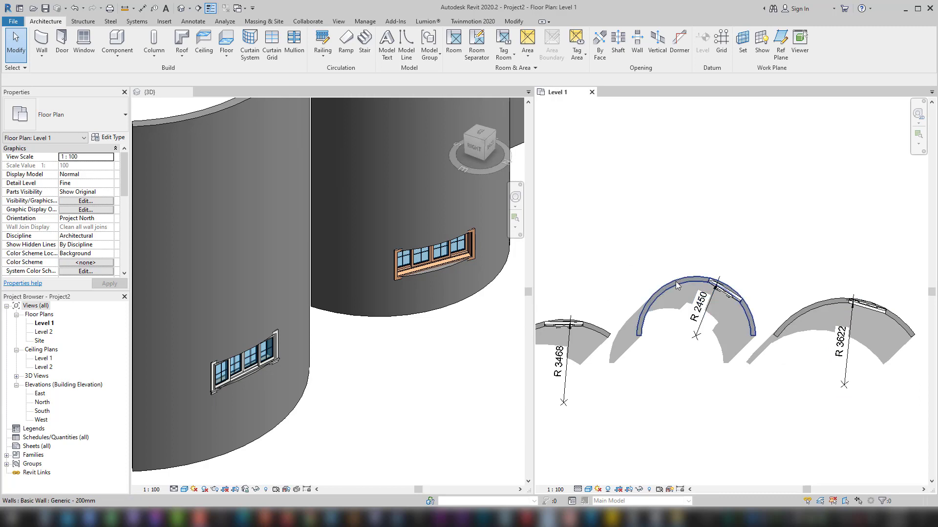
{"action": "scroll", "coordinate": [671, 375], "scroll_direction": "down", "scroll_amount": 1}
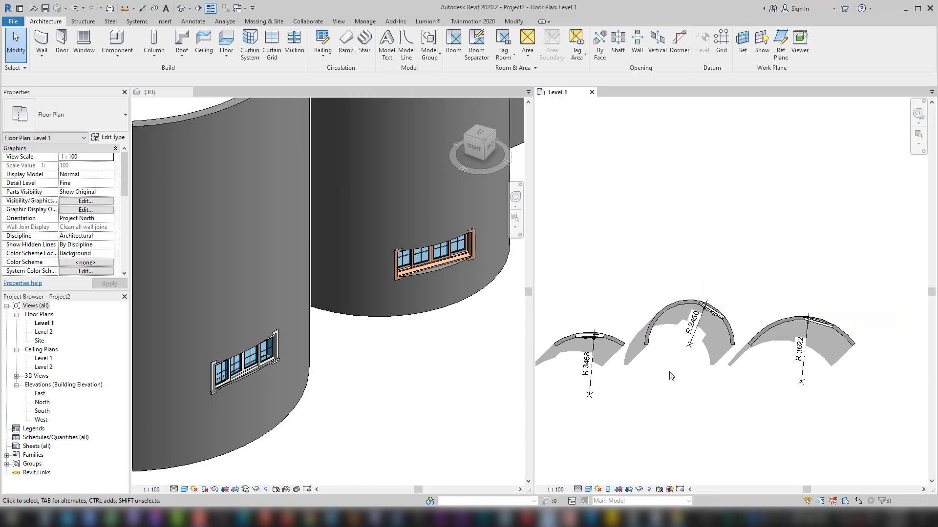
Step: Edit the sliding window's family from the 3D view and open its Ref. Level plan
{"action": "left_click", "coordinate": [438, 260]}
{"action": "left_click", "coordinate": [436, 261]}
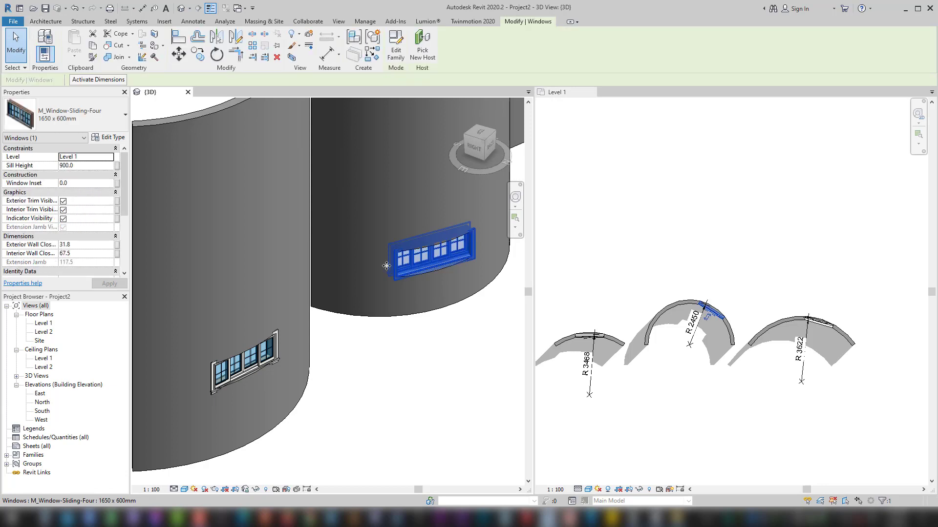
{"action": "left_click", "coordinate": [67, 117]}
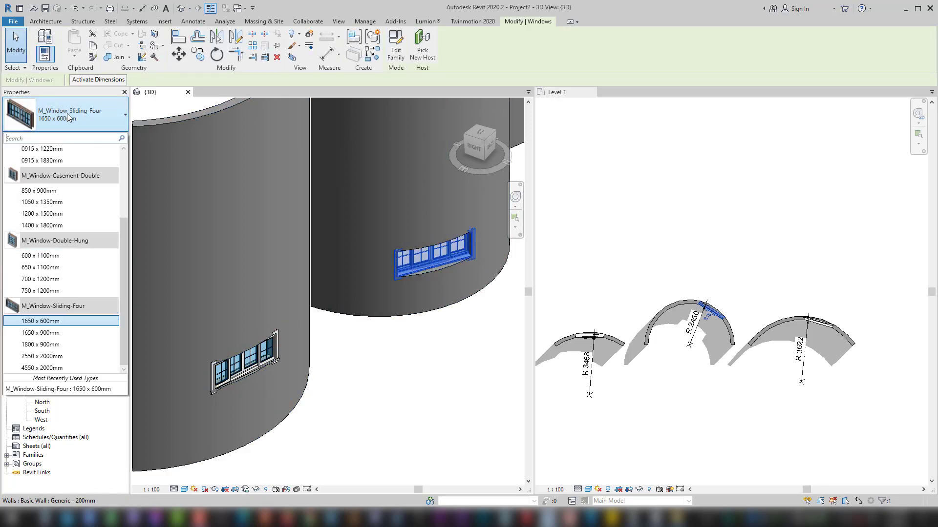
{"action": "left_click", "coordinate": [400, 51]}
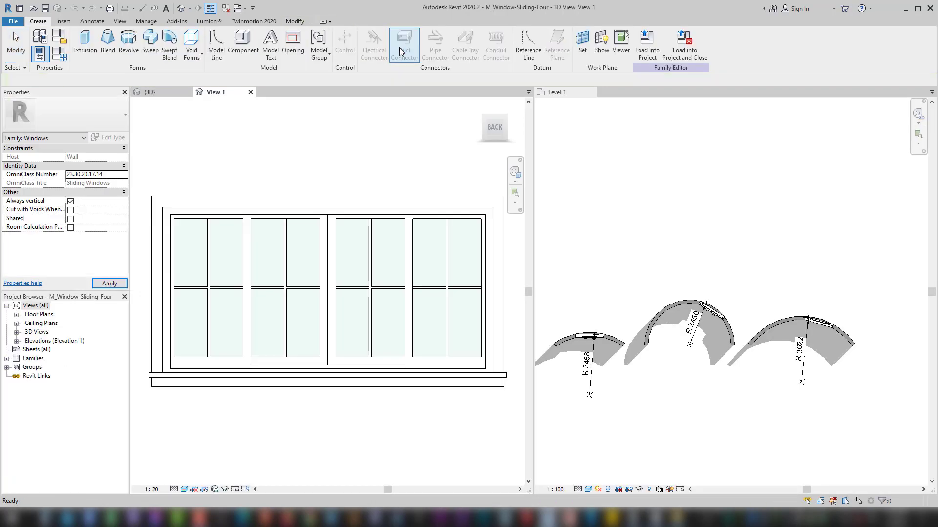
{"action": "left_click", "coordinate": [16, 315]}
{"action": "double_click", "coordinate": [41, 324]}
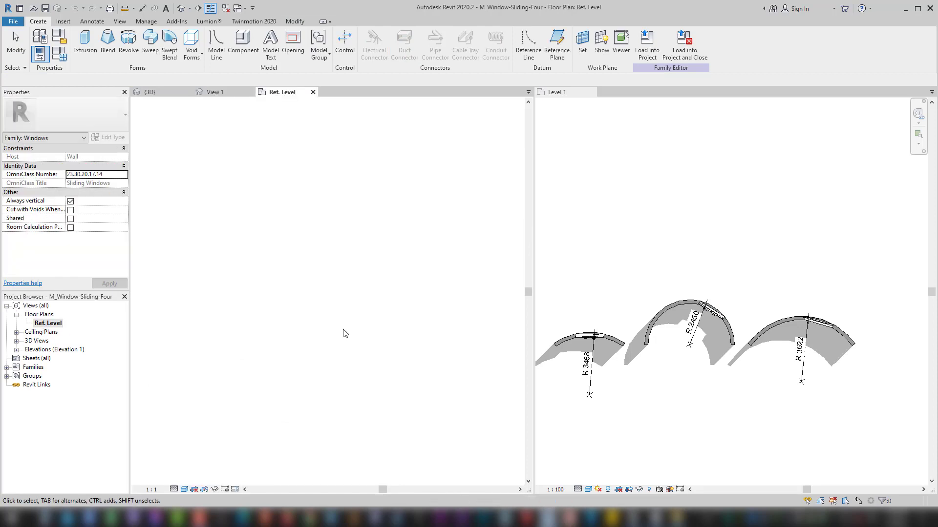
Step: Select the family's opening cut on the Ref. Level plan, then deselect it
{"action": "scroll", "coordinate": [265, 286], "scroll_direction": "up", "scroll_amount": 3}
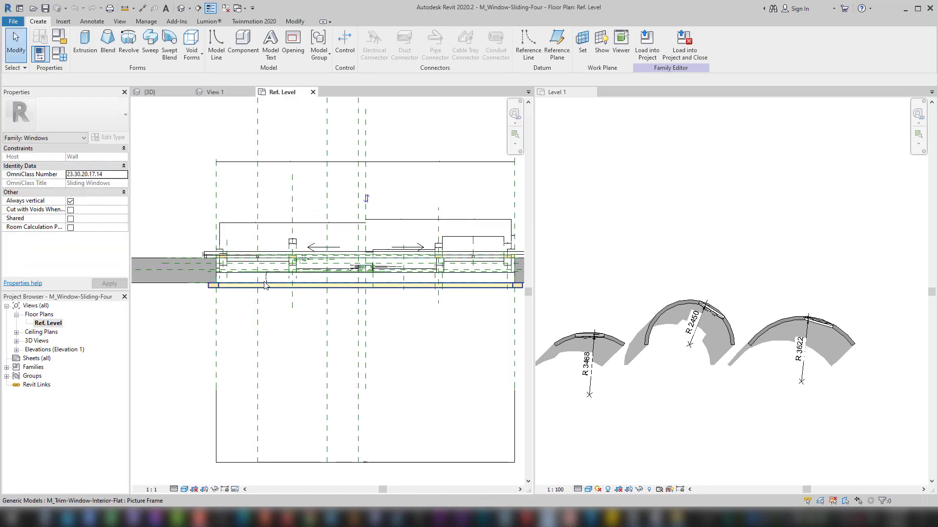
{"action": "left_click", "coordinate": [288, 286]}
{"action": "left_click", "coordinate": [288, 286]}
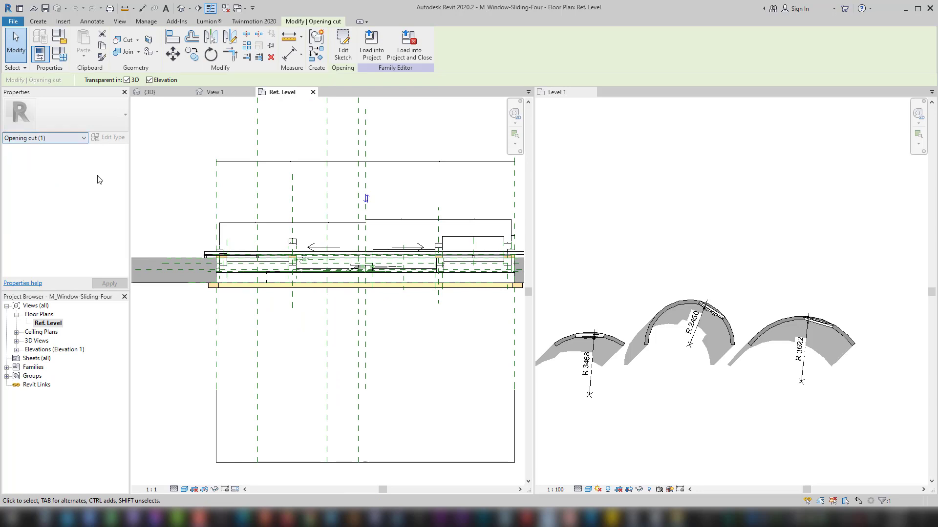
{"action": "key", "text": "Escape"}
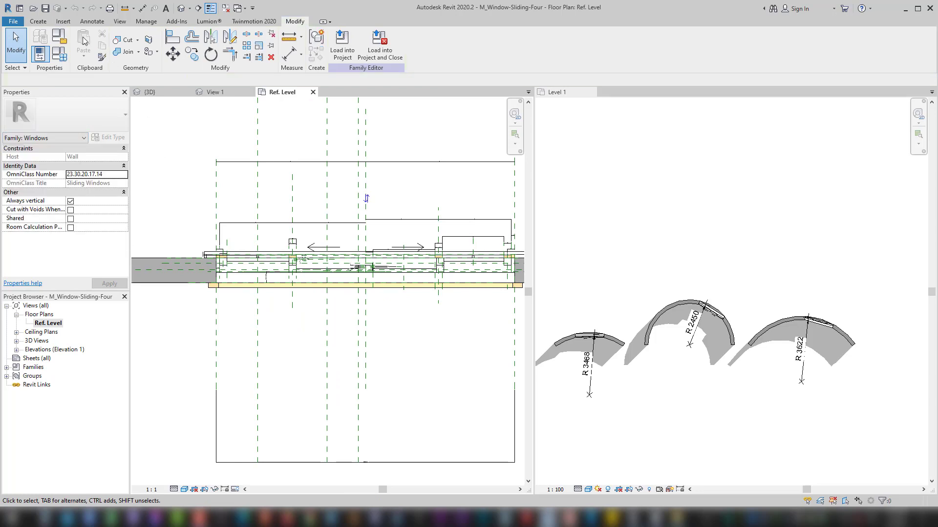
Step: Sketch a rectangular wall opening around the window on the Exterior elevation, then discard it
{"action": "left_click", "coordinate": [38, 21]}
{"action": "left_click", "coordinate": [296, 48]}
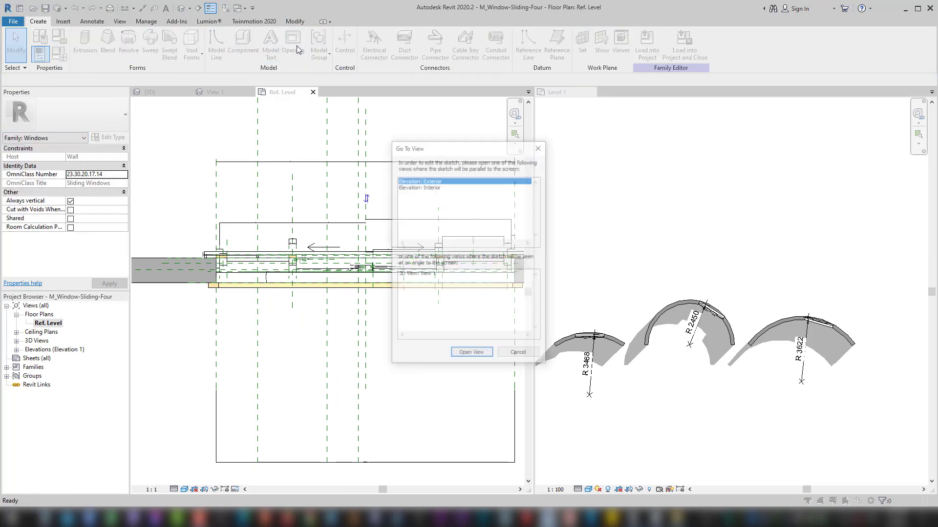
{"action": "left_click", "coordinate": [472, 354]}
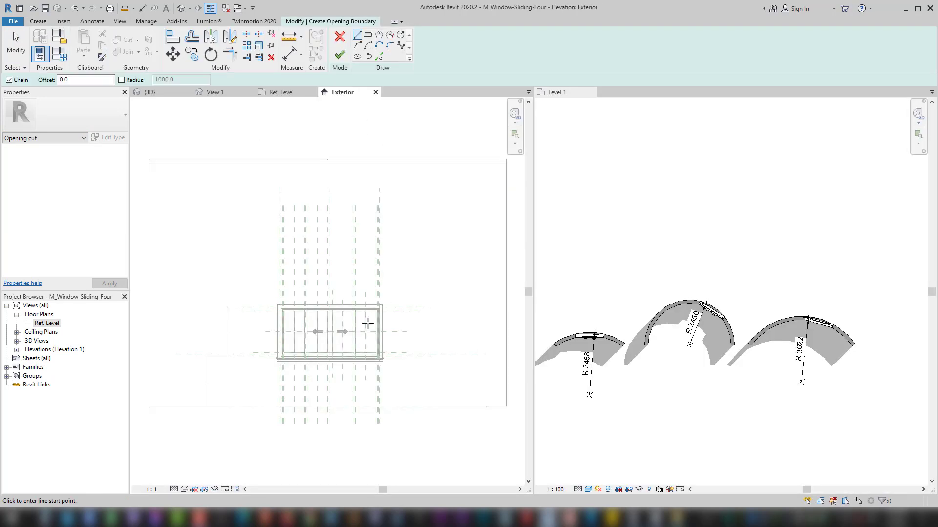
{"action": "left_click", "coordinate": [371, 36]}
{"action": "left_click", "coordinate": [269, 247]}
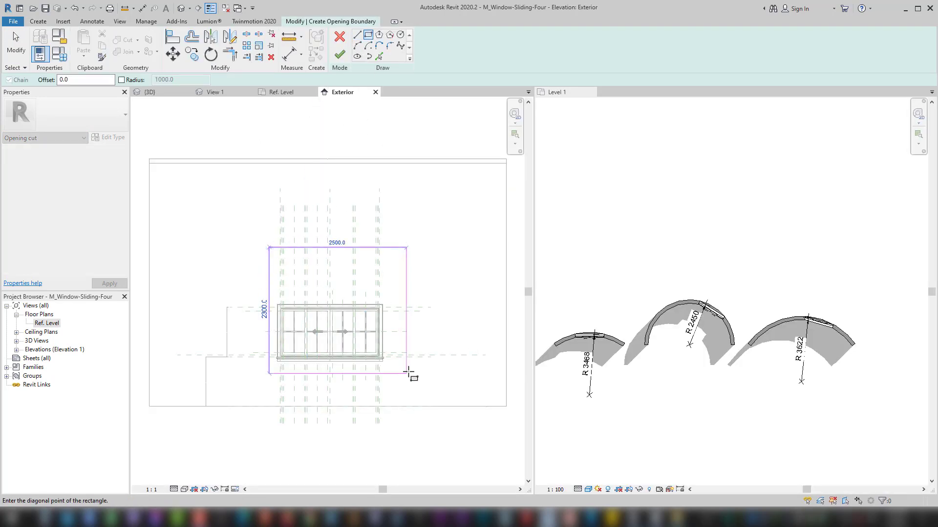
{"action": "left_click", "coordinate": [405, 373]}
{"action": "left_click", "coordinate": [339, 37]}
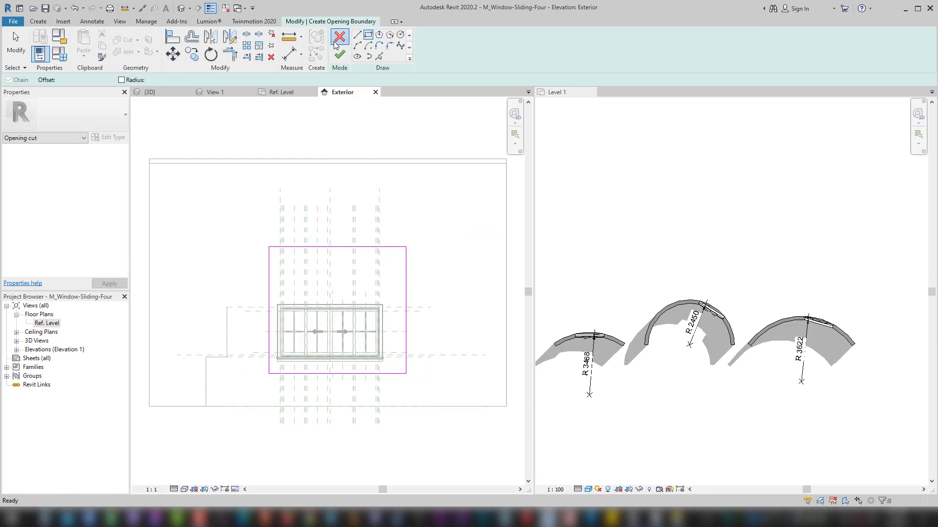
{"action": "left_click", "coordinate": [492, 264]}
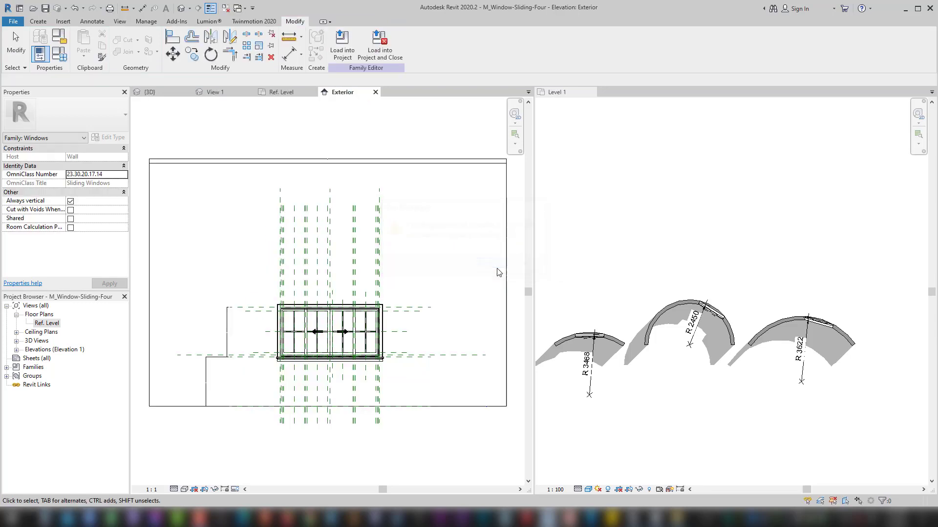
Step: Close the family's Ref. Level, elevation and 3D view tabs
{"action": "left_click", "coordinate": [281, 92]}
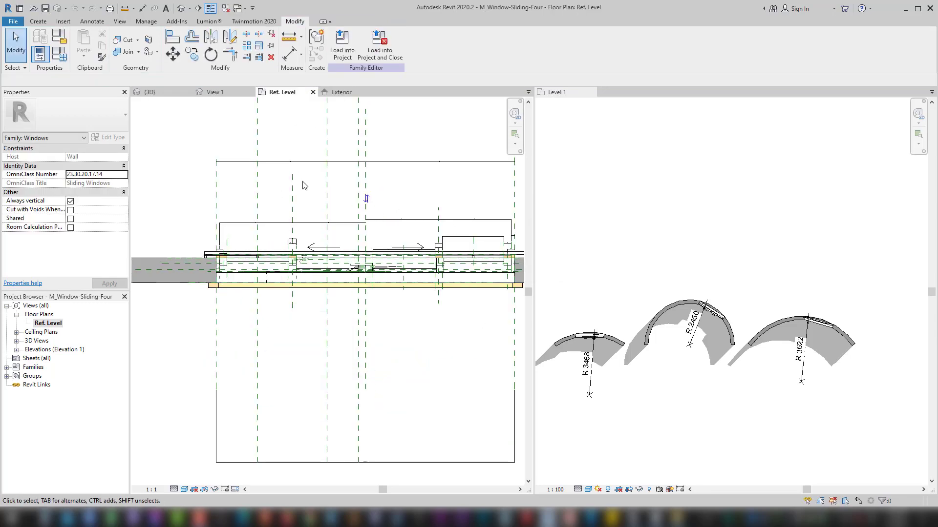
{"action": "scroll", "coordinate": [316, 218], "scroll_direction": "down", "scroll_amount": 2}
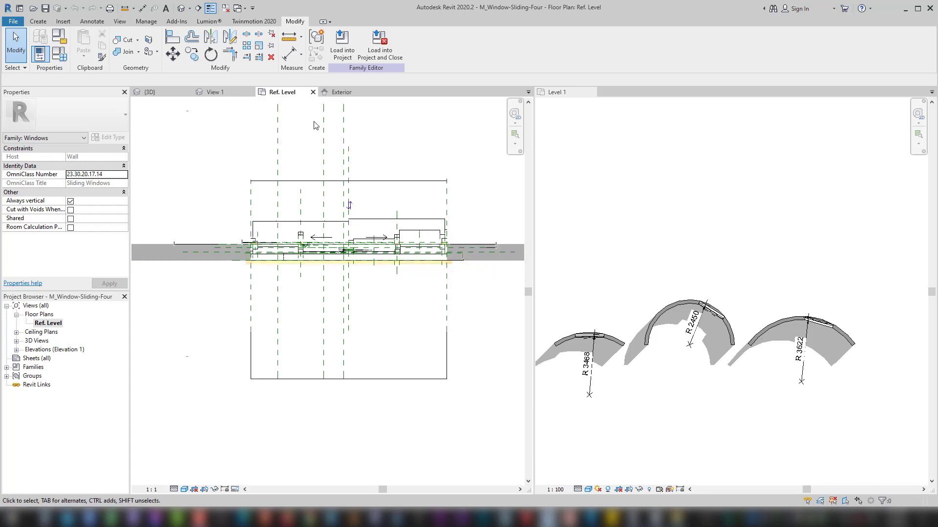
{"action": "left_click", "coordinate": [313, 92]}
{"action": "left_click", "coordinate": [313, 92]}
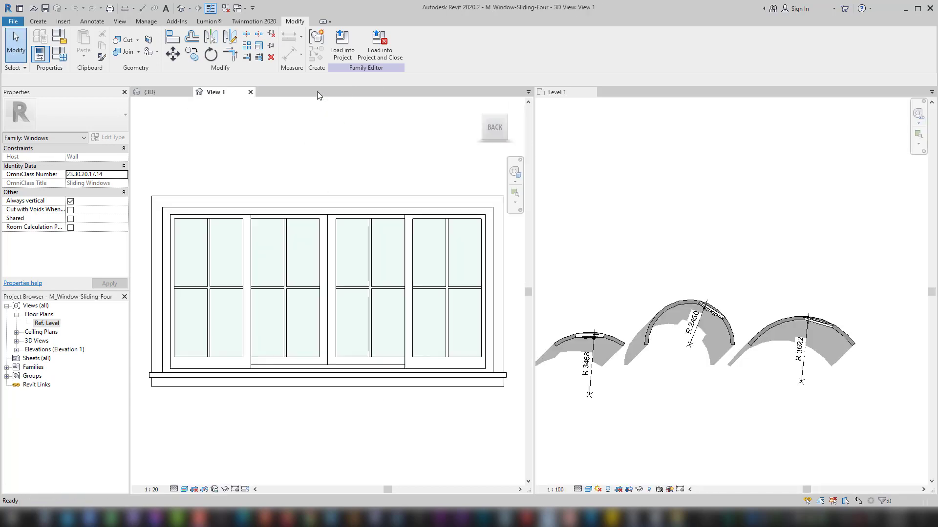
{"action": "left_click", "coordinate": [250, 92]}
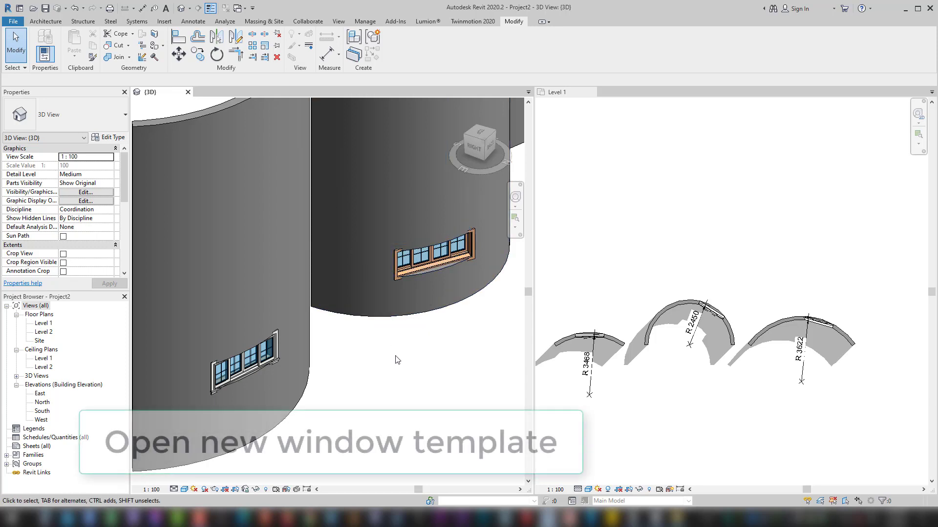
Step: Create a new family from the Metric Window.rft template
{"action": "scroll", "coordinate": [396, 360], "scroll_direction": "down", "scroll_amount": 2}
{"action": "scroll", "coordinate": [396, 359], "scroll_direction": "up", "scroll_amount": 1}
{"action": "middle_click_drag", "start_coordinate": [396, 359], "coordinate": [396, 378]}
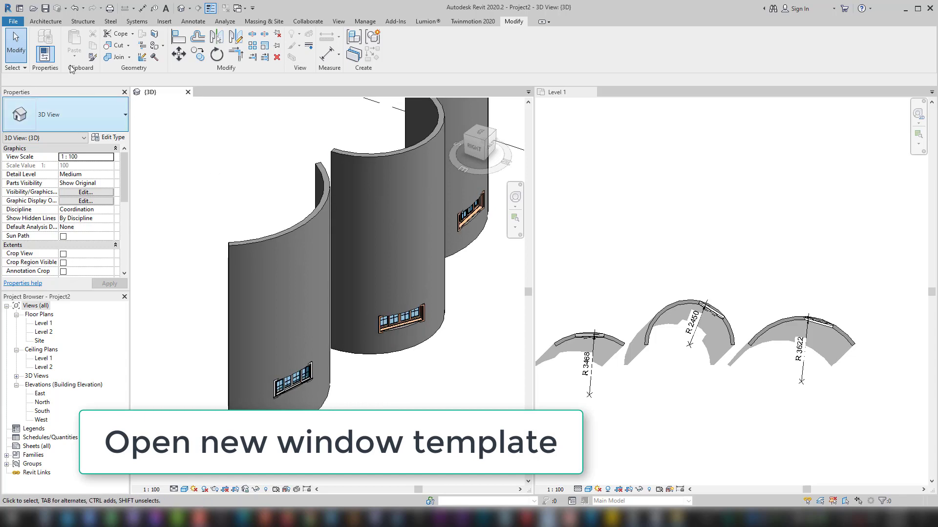
{"action": "left_click", "coordinate": [13, 21]}
{"action": "mouse_move", "coordinate": [32, 59]}
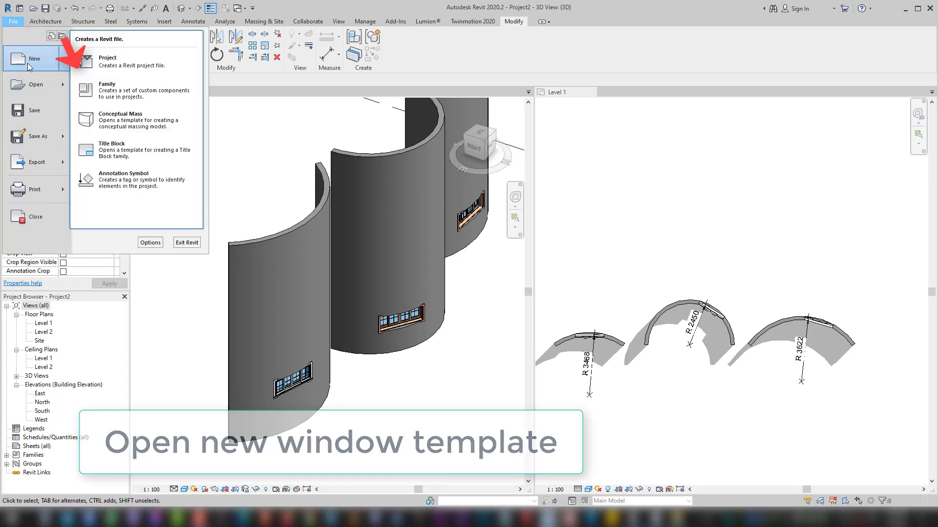
{"action": "left_click", "coordinate": [98, 84]}
{"action": "scroll", "coordinate": [273, 219], "scroll_direction": "down", "scroll_amount": 5}
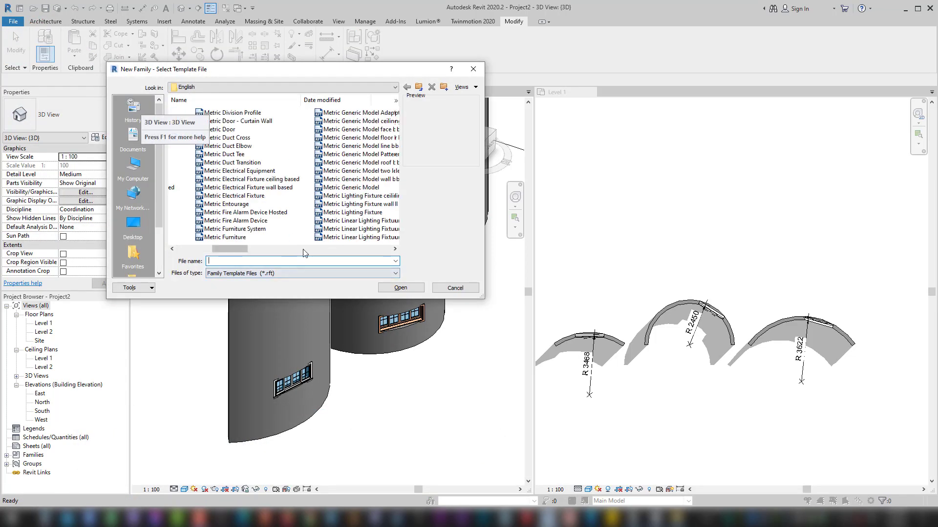
{"action": "left_click_drag", "start_coordinate": [220, 69], "coordinate": [475, 105]}
{"action": "left_click", "coordinate": [464, 182]}
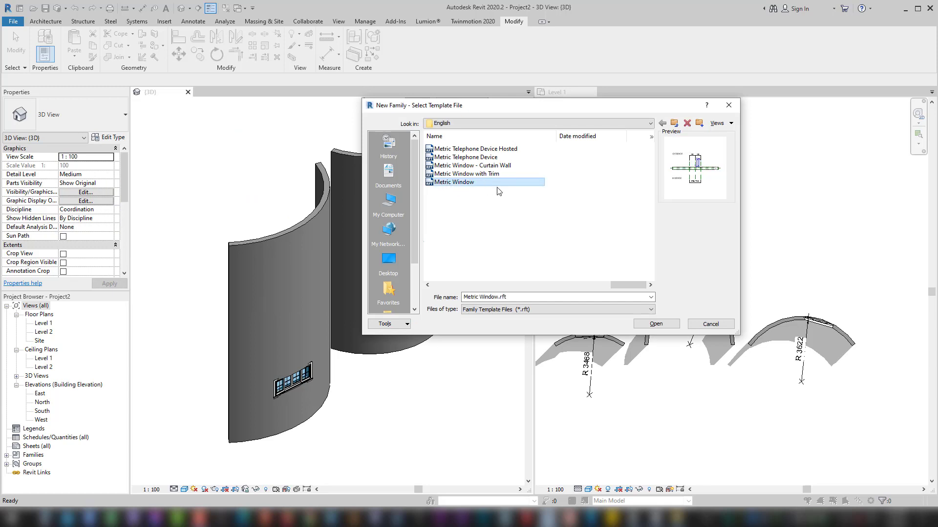
{"action": "left_click", "coordinate": [656, 324]}
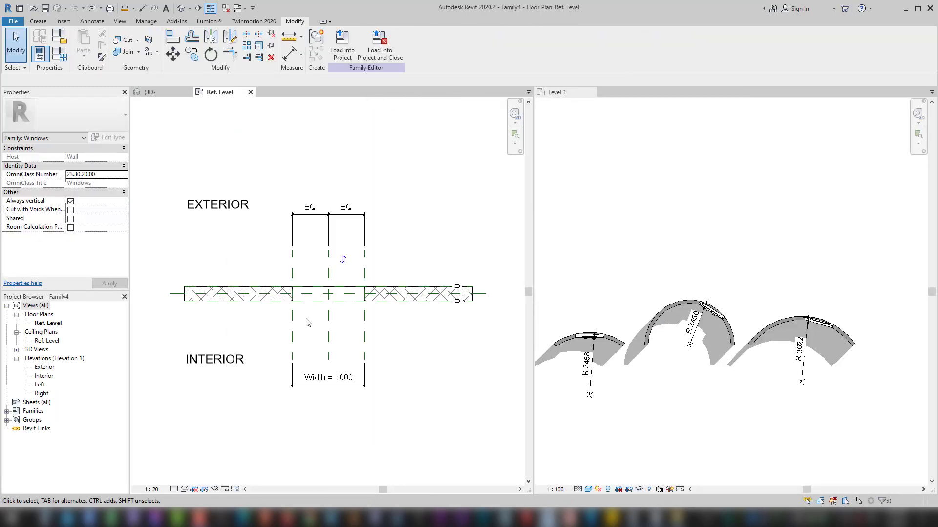
Step: Select the template's opening cut in the host wall, then deselect it
{"action": "scroll", "coordinate": [309, 313], "scroll_direction": "up", "scroll_amount": 3}
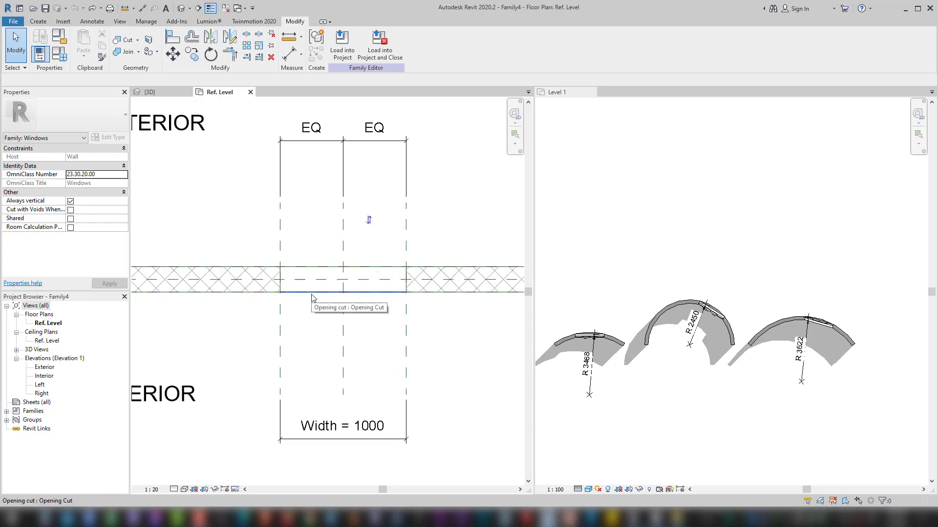
{"action": "left_click", "coordinate": [313, 296]}
{"action": "key", "text": "Escape"}
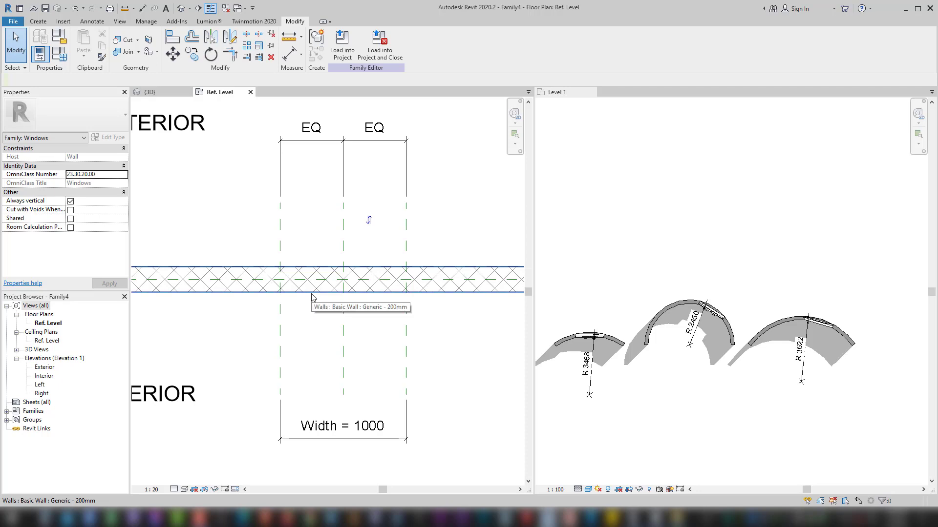
Step: Draw a horizontal reference plane across the window on the Exterior elevation
{"action": "double_click", "coordinate": [44, 367]}
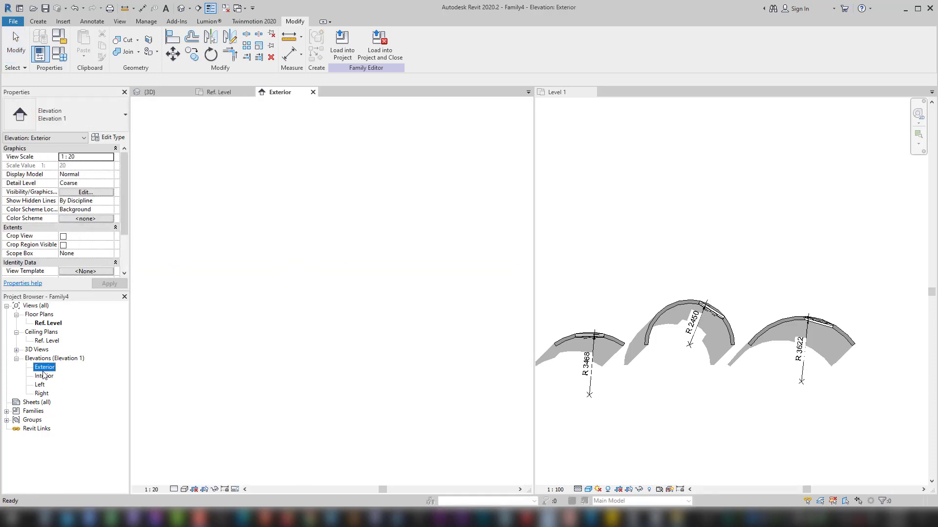
{"action": "key", "text": "r"}
{"action": "key", "text": "p"}
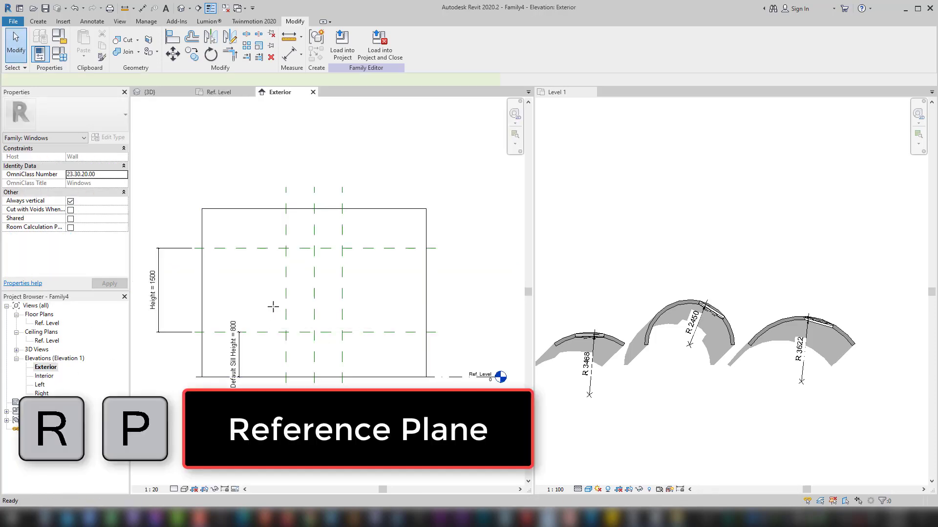
{"action": "left_click", "coordinate": [189, 290]}
{"action": "left_click", "coordinate": [455, 290]}
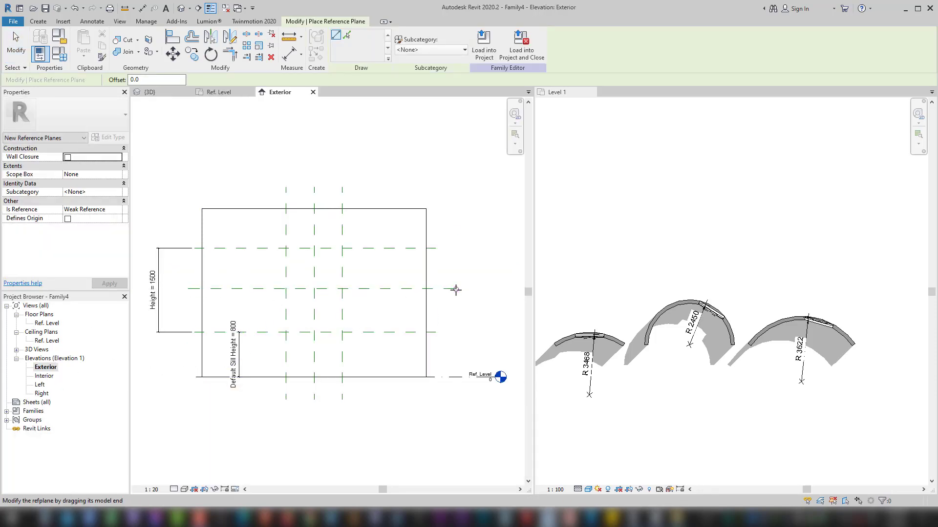
{"action": "key", "text": "Escape"}
Step: Dimension the head, middle and sill planes and make both spacings equal (EQ)
{"action": "key", "text": "d"}
{"action": "key", "text": "i"}
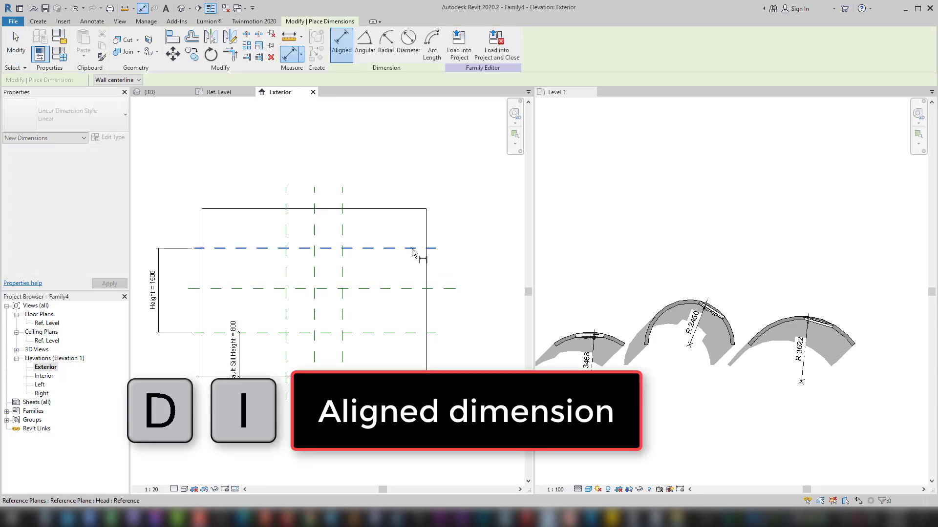
{"action": "left_click", "coordinate": [415, 248]}
{"action": "left_click", "coordinate": [407, 289]}
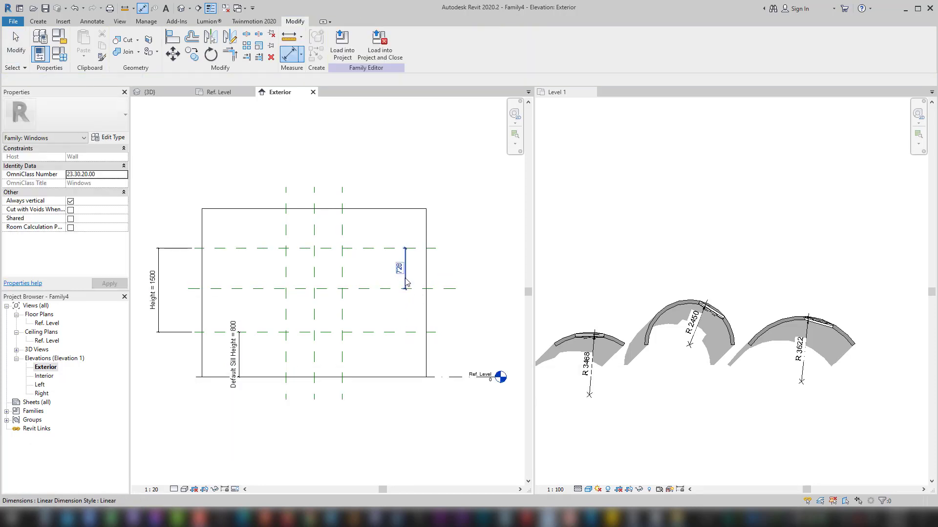
{"action": "key", "text": "Escape"}
{"action": "key", "text": "Delete"}
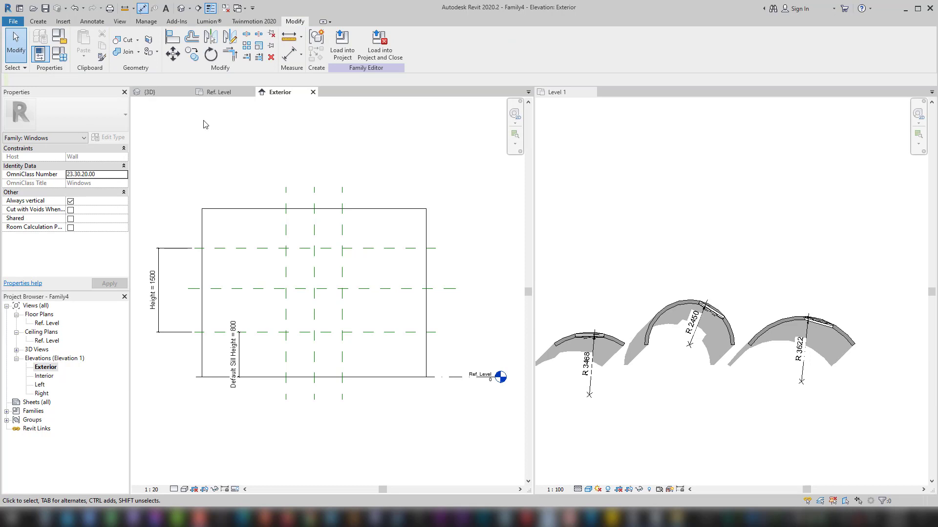
{"action": "key", "text": "d"}
{"action": "key", "text": "i"}
{"action": "left_click", "coordinate": [386, 248]}
{"action": "left_click", "coordinate": [386, 289]}
{"action": "left_click", "coordinate": [385, 332]}
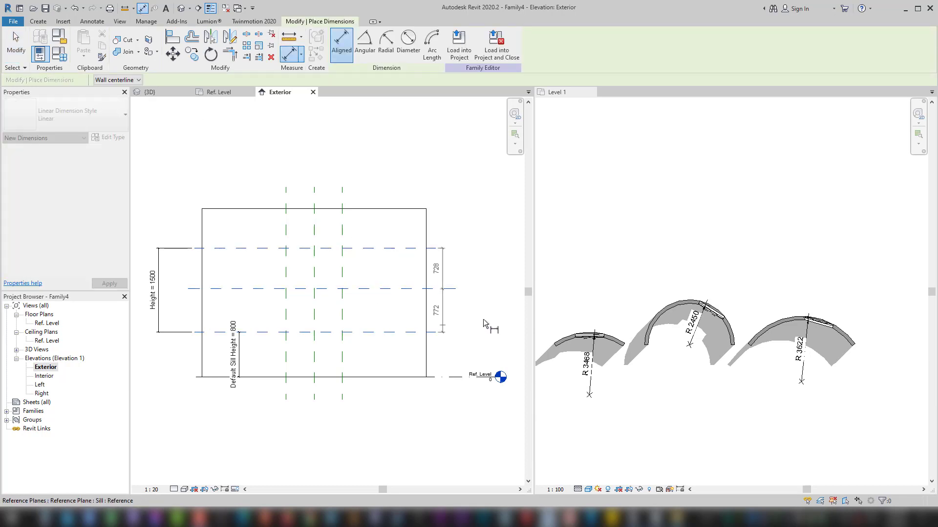
{"action": "left_click", "coordinate": [489, 317]}
{"action": "left_click", "coordinate": [496, 293]}
{"action": "key", "text": "Escape"}
{"action": "key", "text": "Escape"}
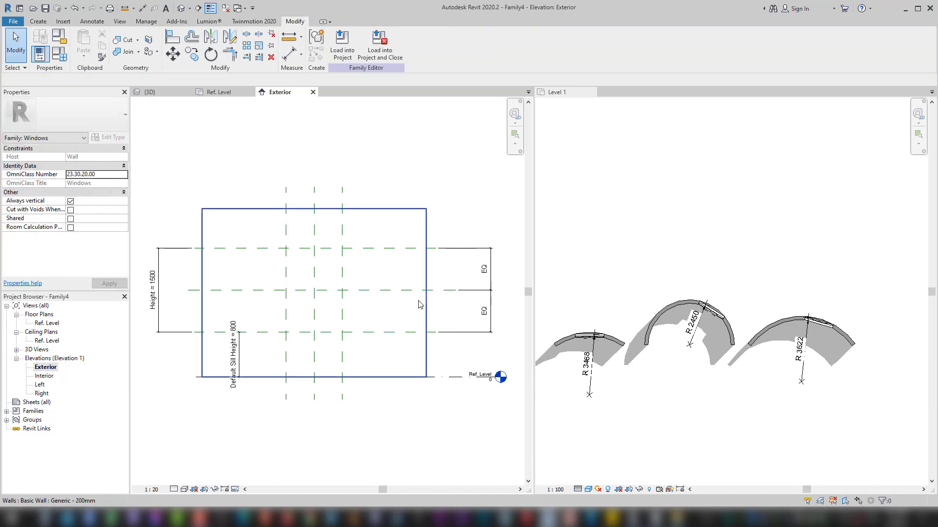
Step: Name the middle reference plane T1 and set its Is Reference to Center (Elevation)
{"action": "left_click", "coordinate": [444, 293]}
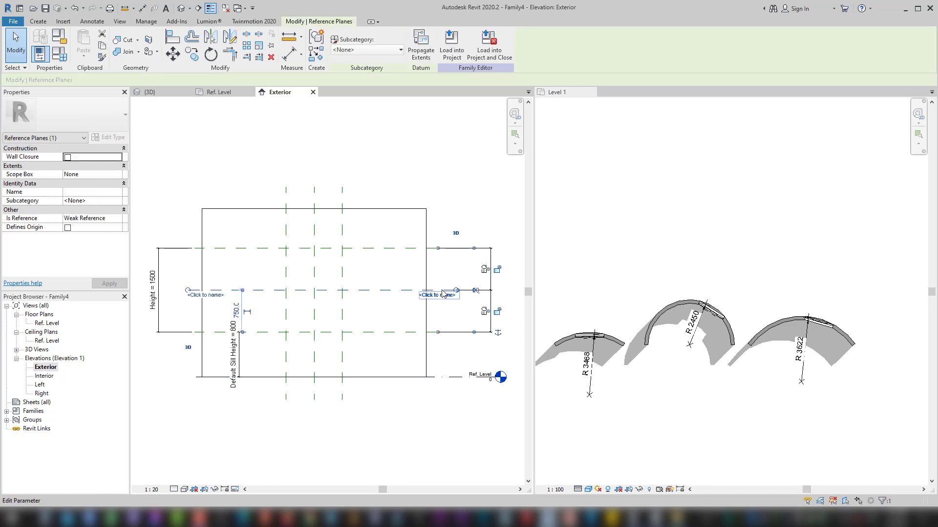
{"action": "left_click", "coordinate": [433, 295]}
{"action": "type", "text": "T1"}
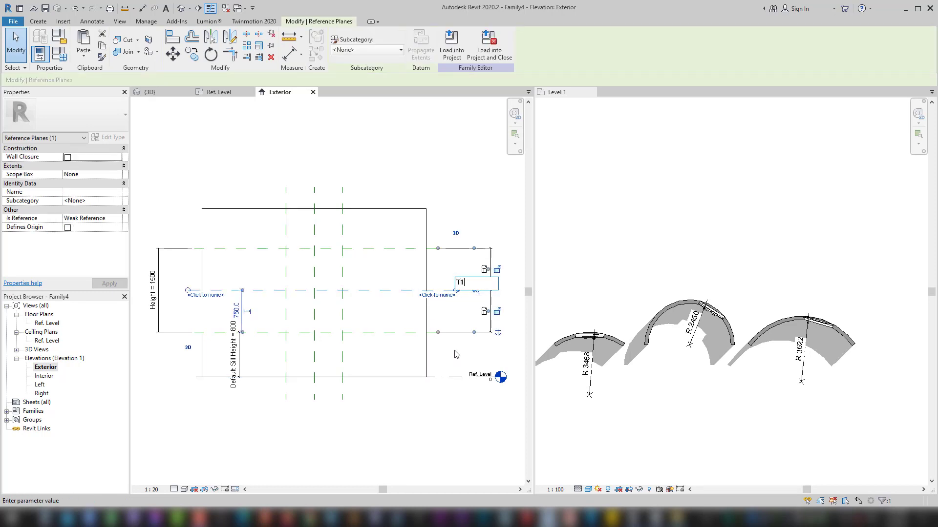
{"action": "key", "text": "Return"}
{"action": "left_click", "coordinate": [504, 295]}
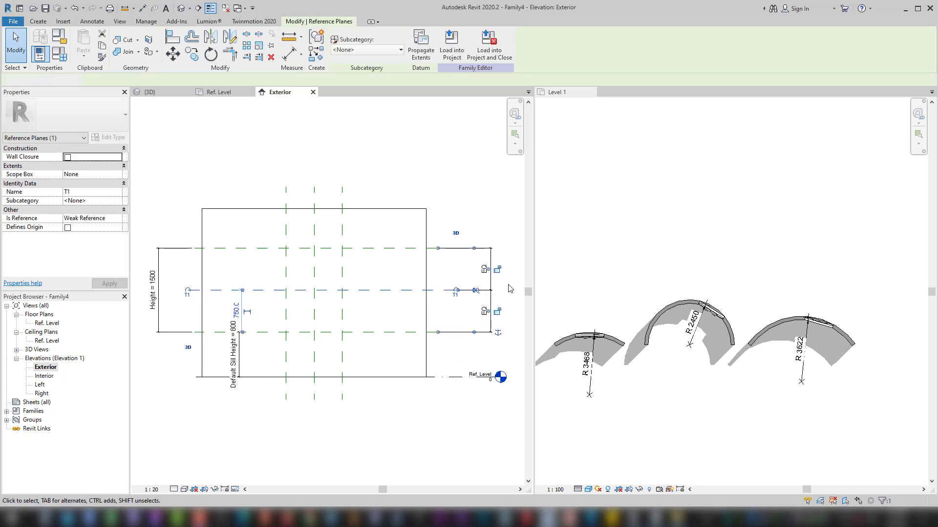
{"action": "left_click", "coordinate": [384, 292]}
{"action": "left_click", "coordinate": [119, 220]}
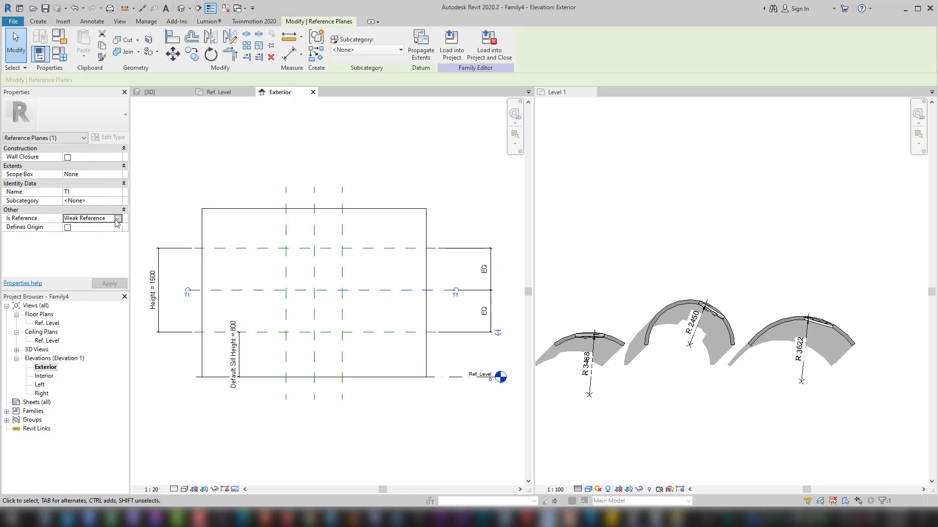
{"action": "left_click", "coordinate": [99, 262]}
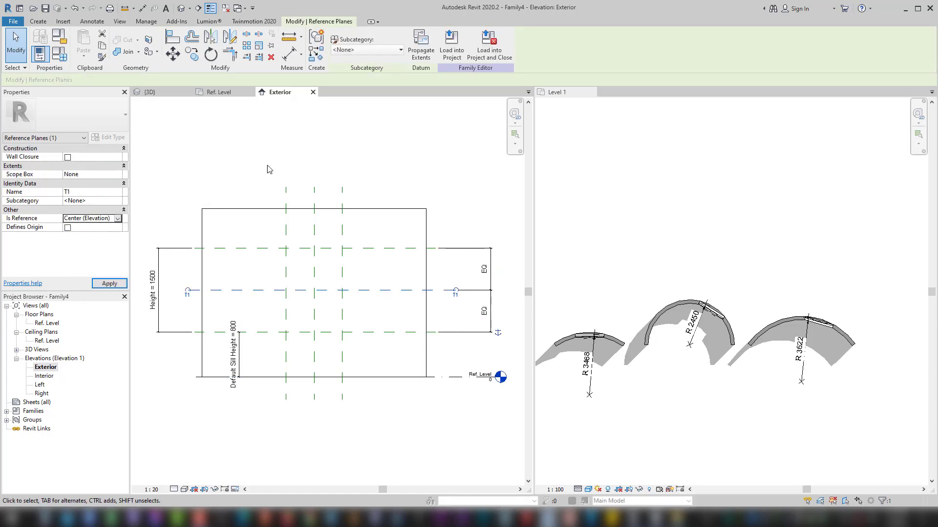
{"action": "left_click", "coordinate": [267, 165]}
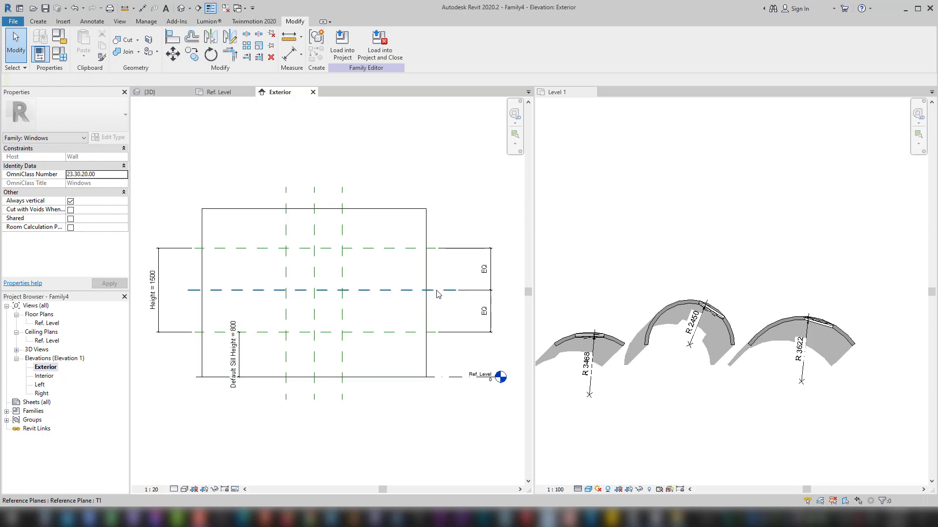
Step: Start a sweep and sketch an arc path from the left to right plane across the opening
{"action": "left_click", "coordinate": [313, 92]}
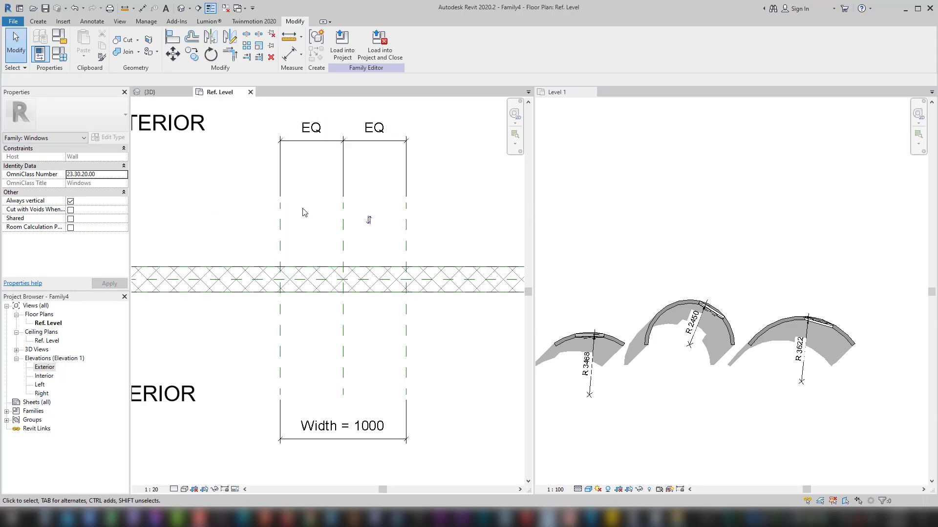
{"action": "scroll", "coordinate": [314, 272], "scroll_direction": "up", "scroll_amount": 3}
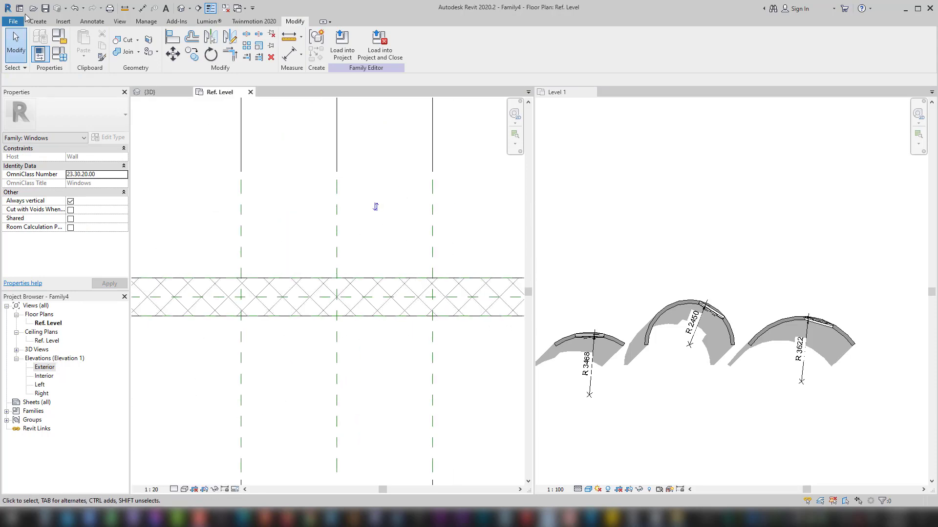
{"action": "left_click", "coordinate": [38, 22]}
{"action": "left_click", "coordinate": [149, 47]}
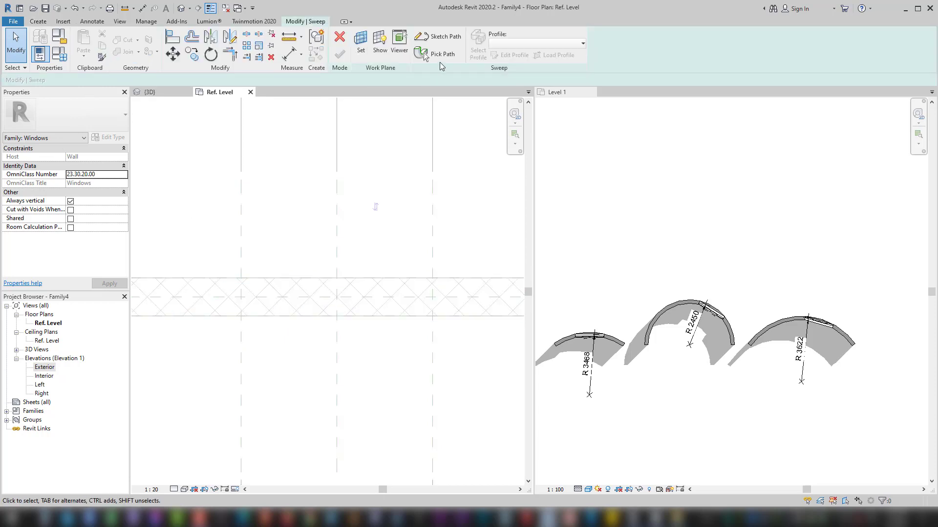
{"action": "left_click", "coordinate": [437, 37]}
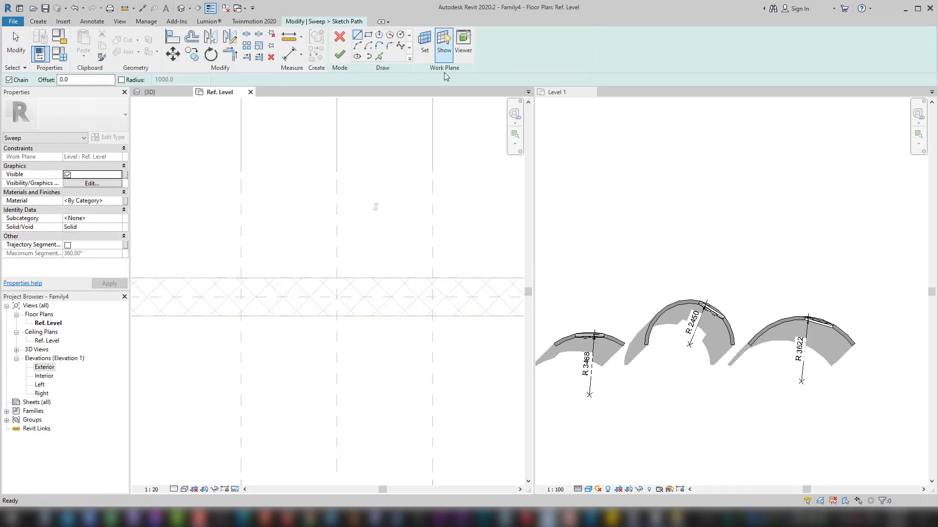
{"action": "left_click", "coordinate": [356, 48]}
{"action": "left_click", "coordinate": [241, 297]}
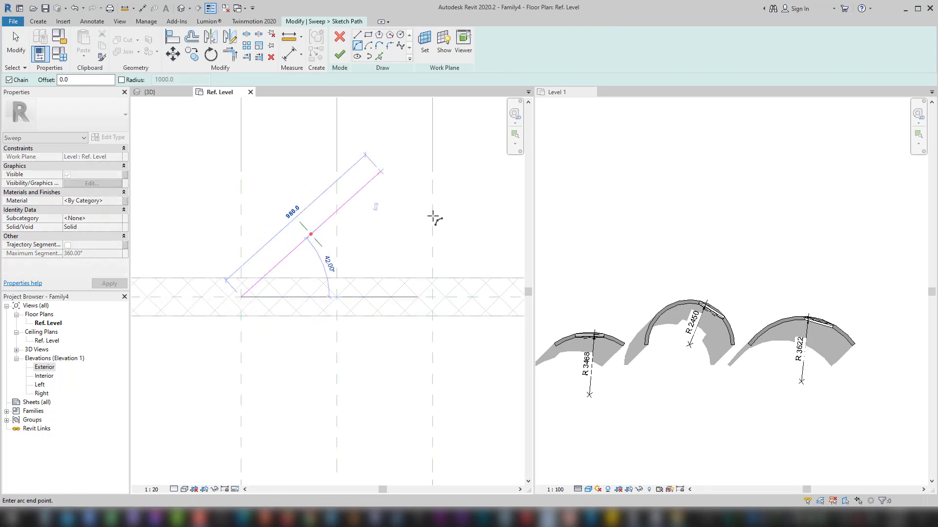
{"action": "left_click", "coordinate": [432, 297]}
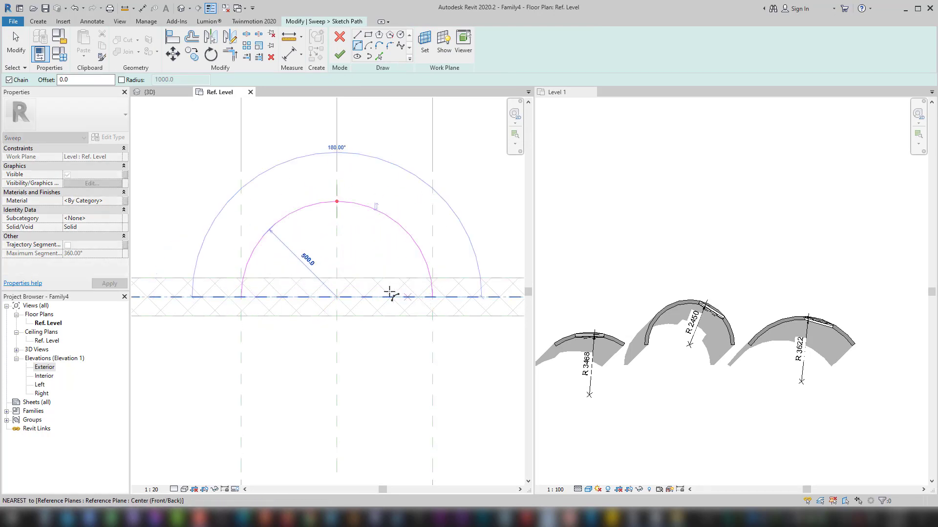
{"action": "left_click", "coordinate": [356, 283]}
{"action": "key", "text": "Escape"}
{"action": "key", "text": "Escape"}
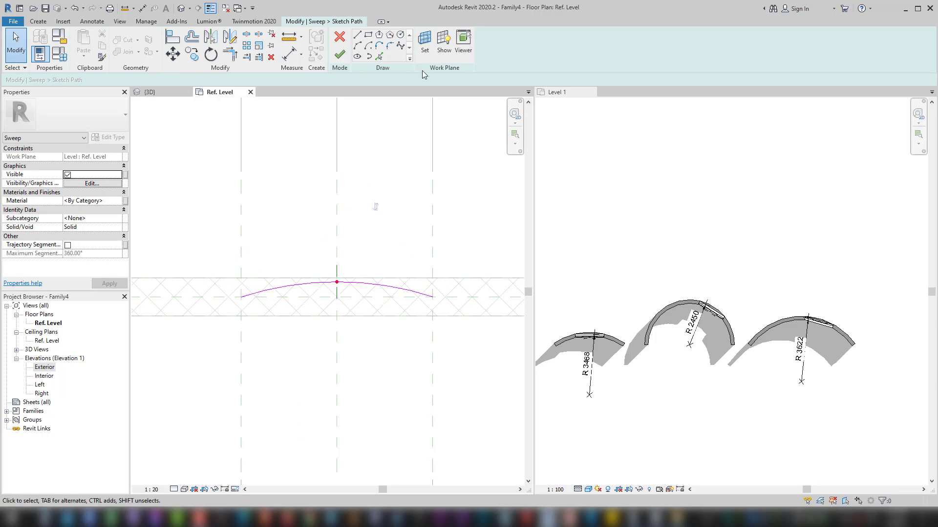
Step: Set the sweep path's work plane to Reference Plane : T1
{"action": "left_click", "coordinate": [424, 43]}
{"action": "left_click", "coordinate": [464, 259]}
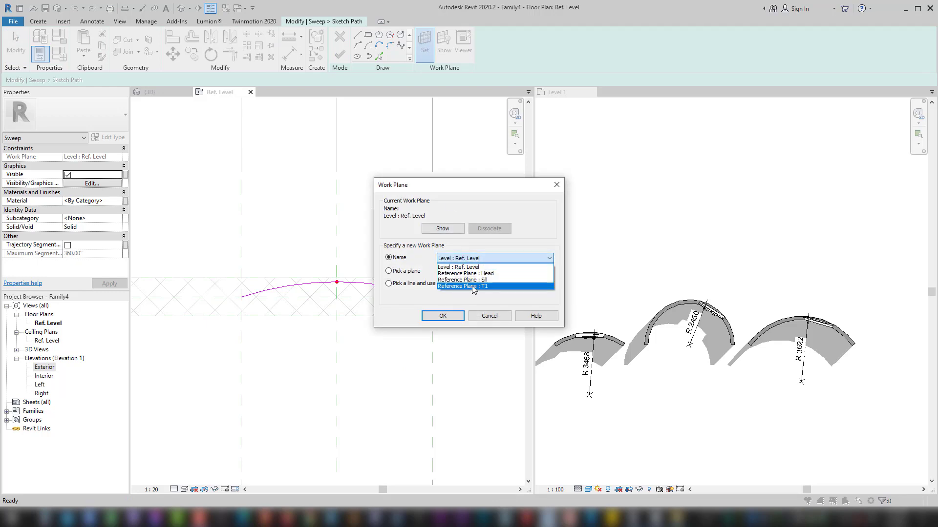
{"action": "left_click", "coordinate": [476, 289]}
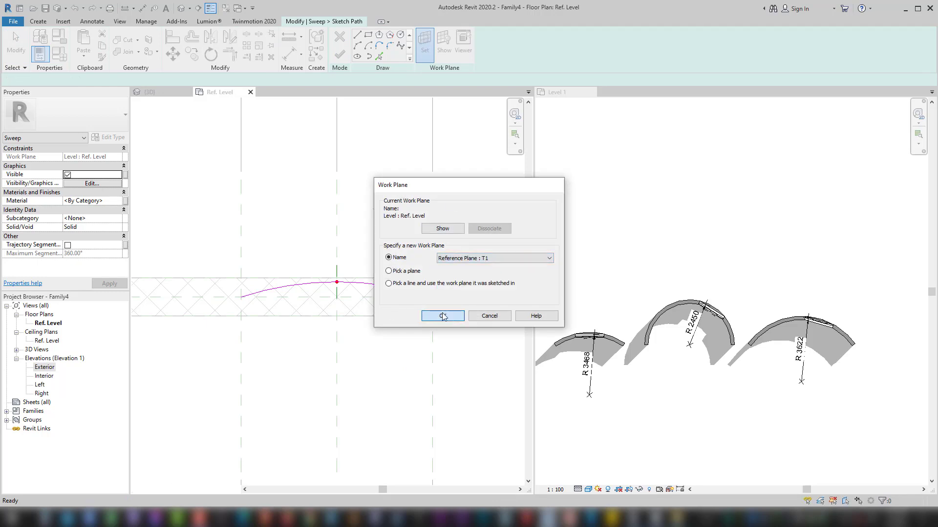
{"action": "left_click", "coordinate": [443, 316]}
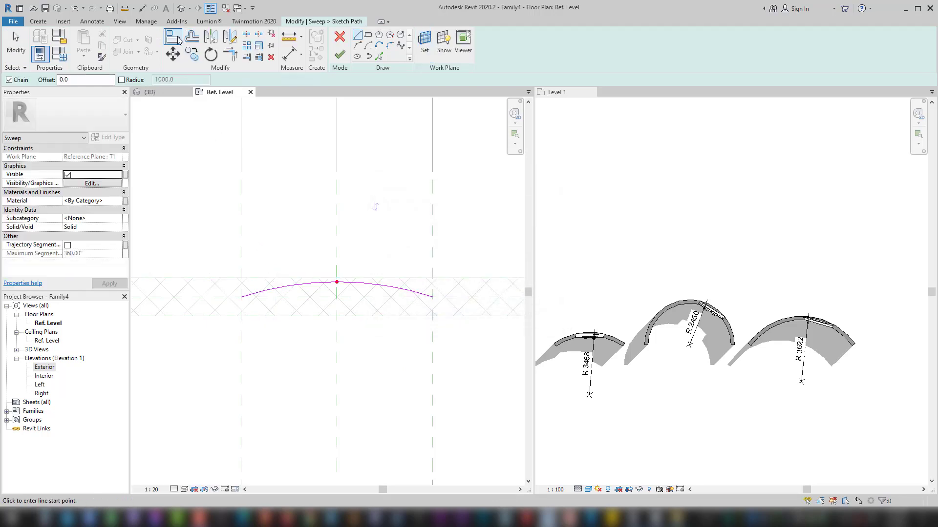
Step: Align and lock the arc's ends and midpoint to the left, right and centre planes, then view in 3D
{"action": "key", "text": "a"}
{"action": "key", "text": "l"}
{"action": "left_click", "coordinate": [244, 210]}
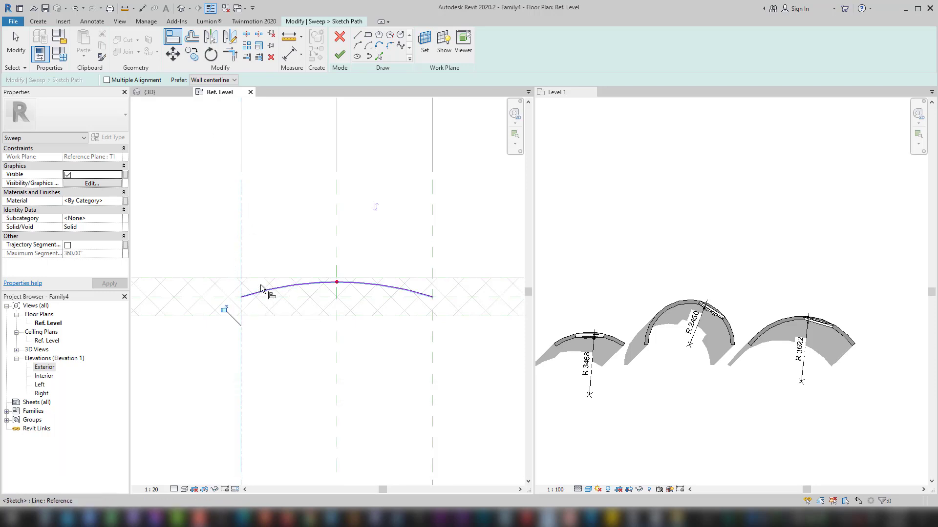
{"action": "left_click", "coordinate": [254, 294]}
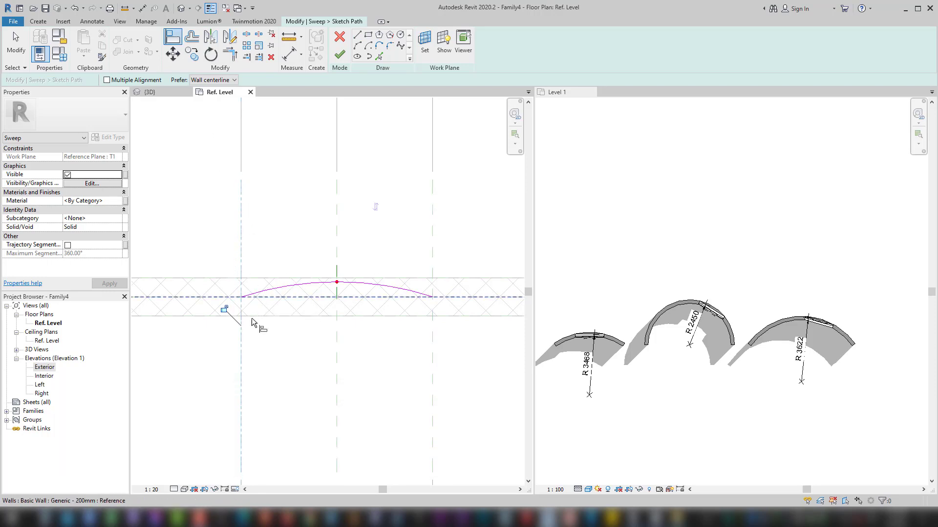
{"action": "key", "text": "Tab"}
{"action": "left_click", "coordinate": [217, 296]}
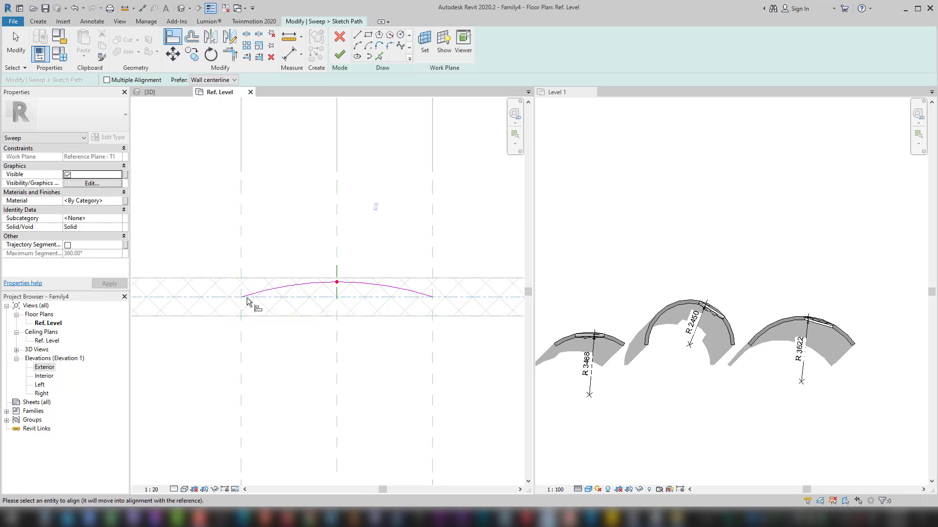
{"action": "left_click", "coordinate": [310, 314]}
{"action": "left_click", "coordinate": [433, 238]}
{"action": "left_click", "coordinate": [417, 312]}
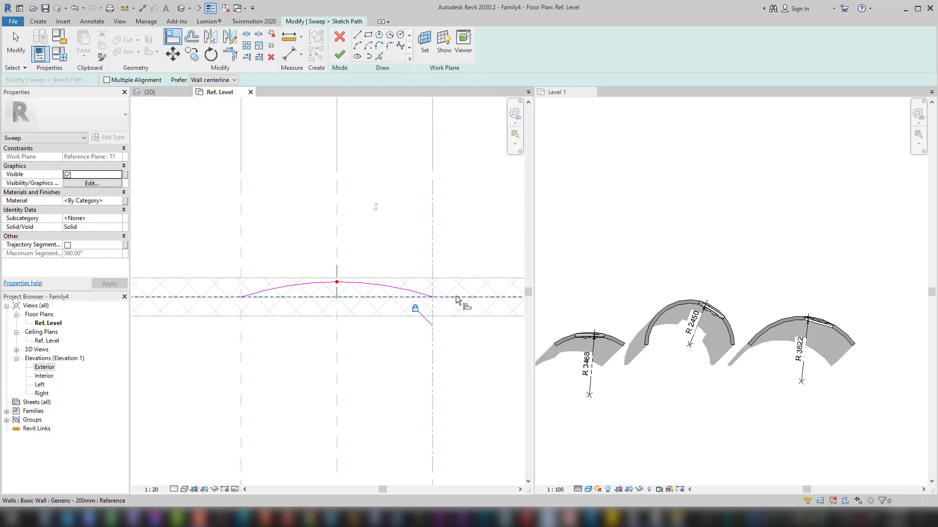
{"action": "left_click", "coordinate": [456, 297]}
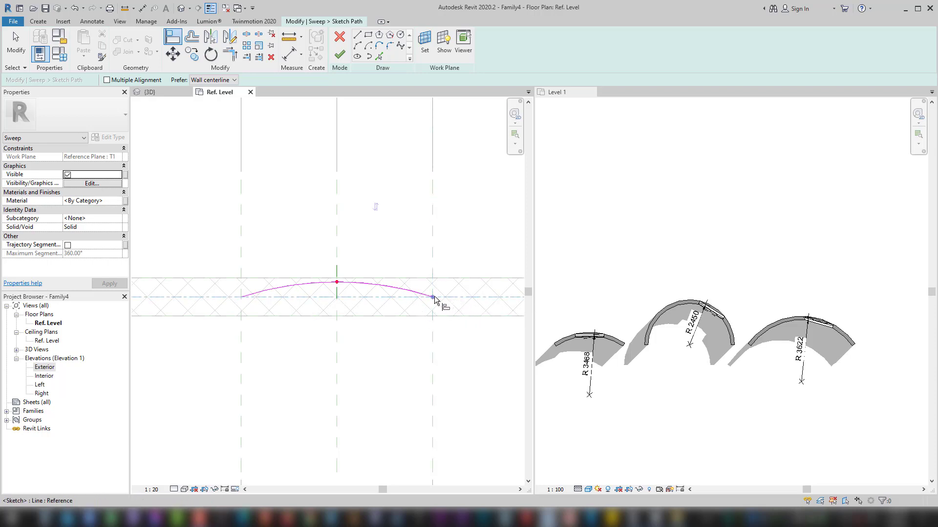
{"action": "key", "text": "Escape"}
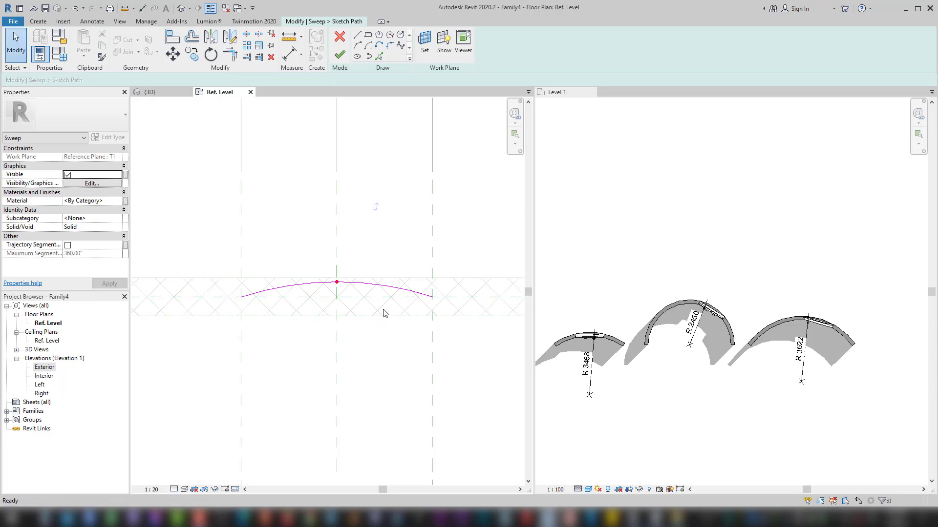
{"action": "left_click", "coordinate": [181, 8]}
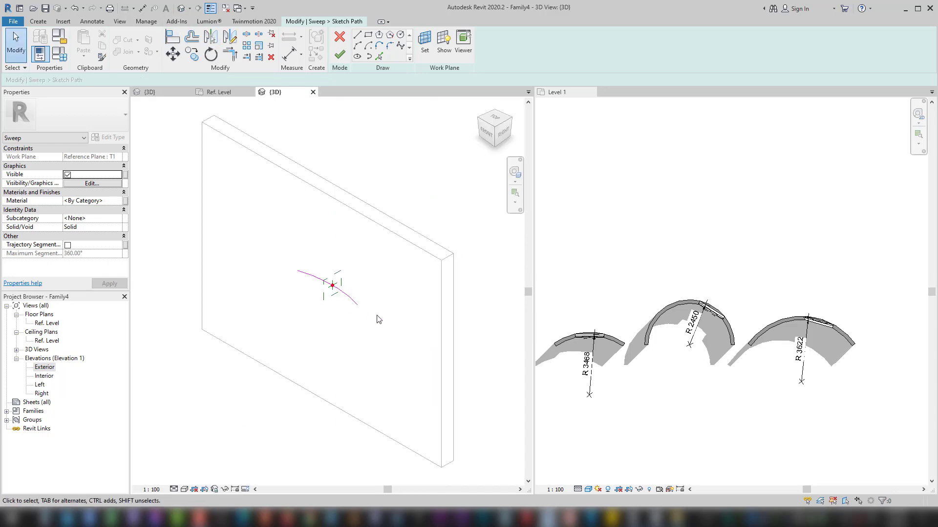
Step: Orbit the arc path in 3D, then return to the family's Ref. Level plan
{"action": "mouse_move", "coordinate": [378, 318]}
{"action": "middle_mouse_down", "text": "shift"}
{"action": "mouse_move", "coordinate": [298, 320]}
{"action": "mouse_move", "coordinate": [390, 325]}
{"action": "mouse_move", "coordinate": [274, 257]}
{"action": "middle_mouse_up", "text": "shift"}
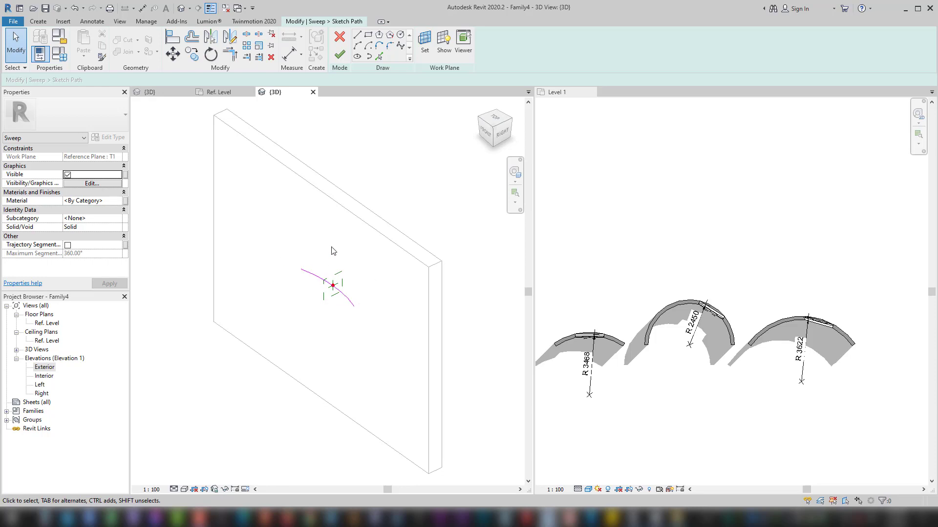
{"action": "left_click", "coordinate": [218, 92]}
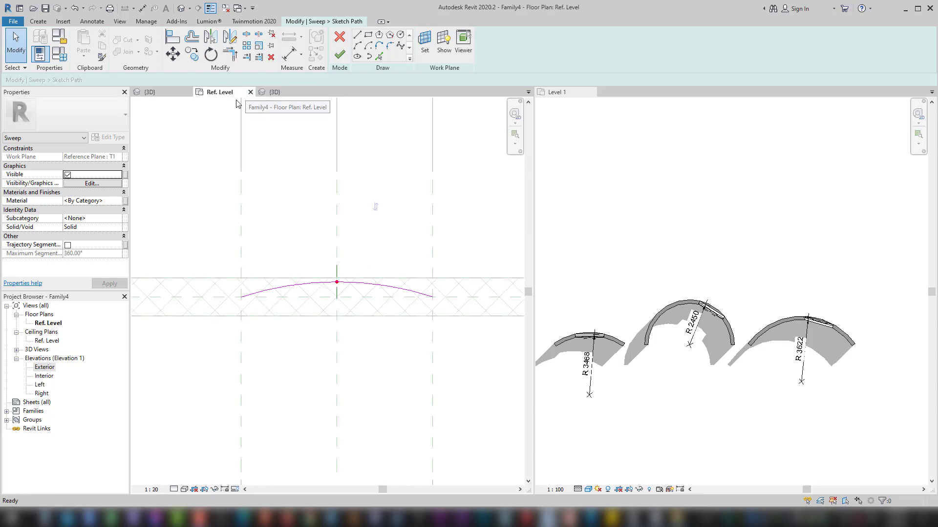
{"action": "scroll", "coordinate": [350, 303], "scroll_direction": "down", "scroll_amount": 2}
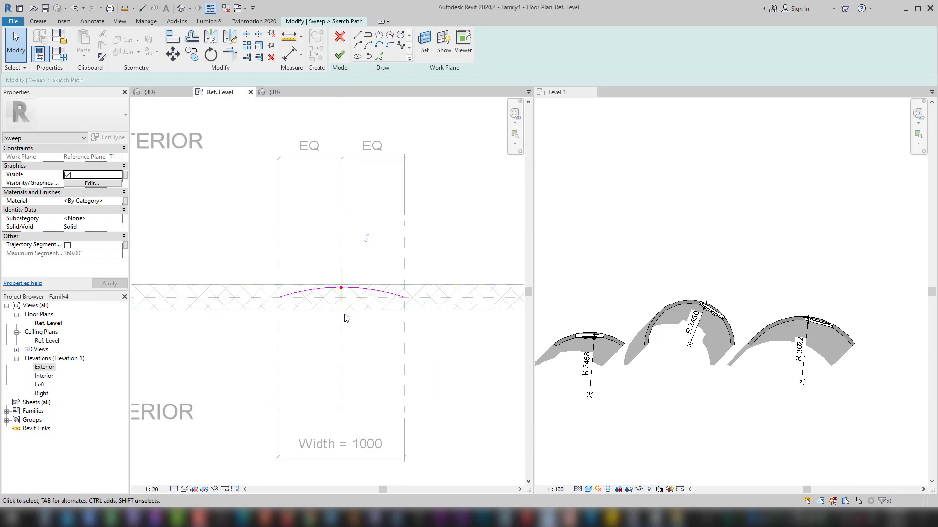
{"action": "scroll", "coordinate": [706, 351], "scroll_direction": "up", "scroll_amount": 2}
{"action": "scroll", "coordinate": [683, 381], "scroll_direction": "down", "scroll_amount": 3}
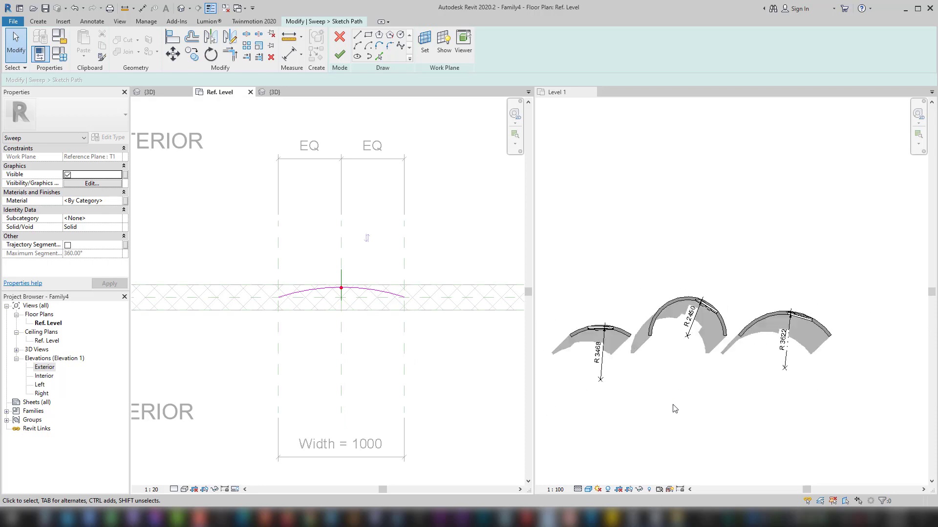
{"action": "left_click", "coordinate": [671, 400]}
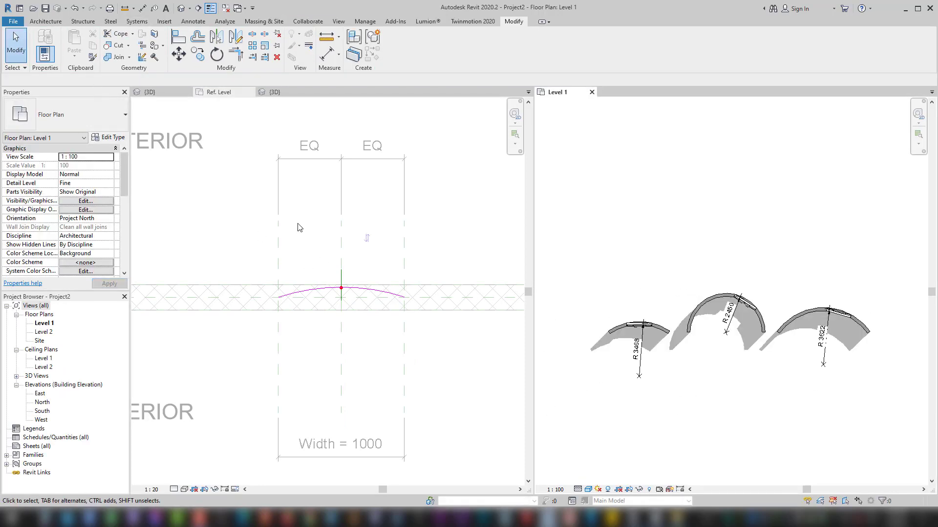
{"action": "left_click", "coordinate": [230, 205]}
{"action": "left_click", "coordinate": [93, 22]}
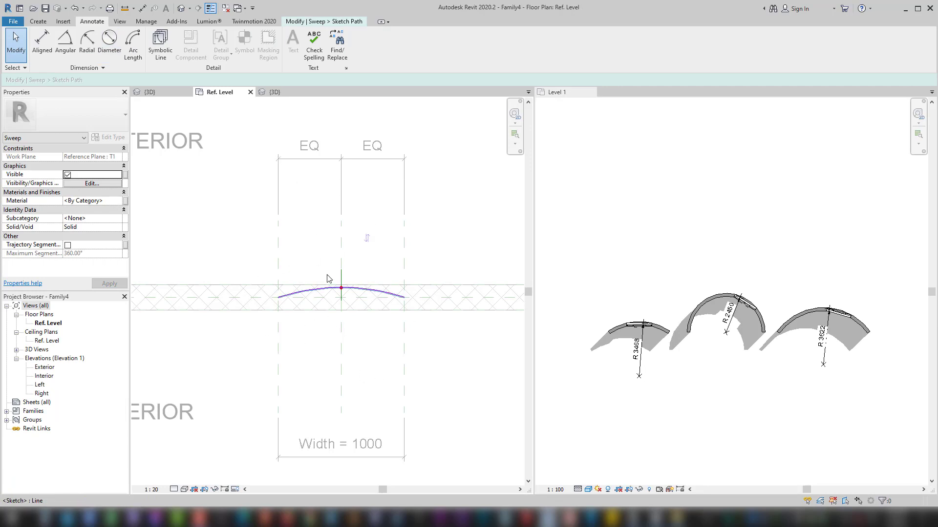
Step: Place a radial dimension showing the arc's 1632 radius
{"action": "left_click", "coordinate": [86, 49]}
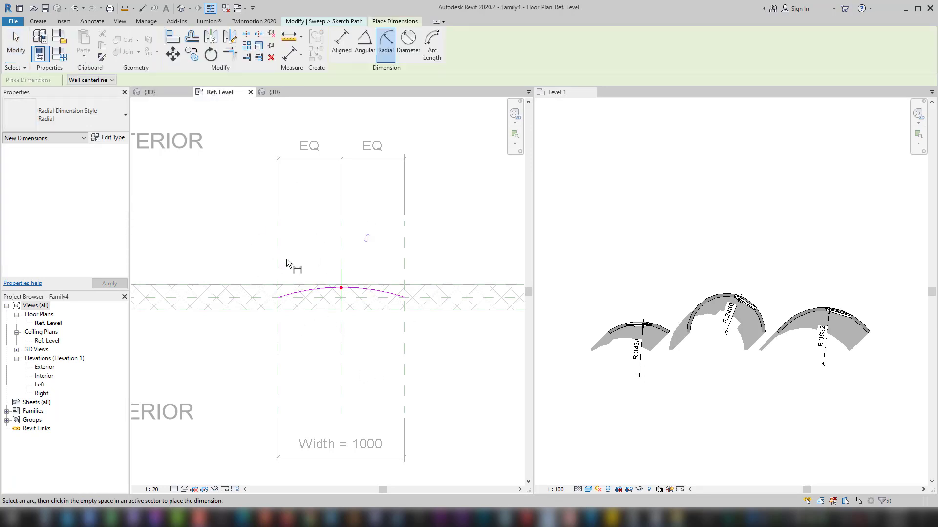
{"action": "left_click", "coordinate": [312, 292]}
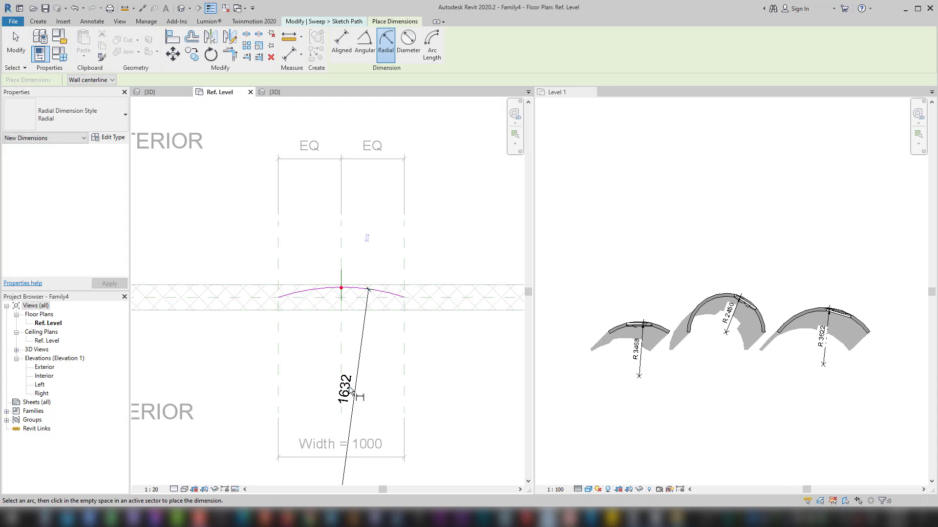
{"action": "left_click", "coordinate": [351, 391]}
{"action": "key", "text": "Escape"}
Step: Label the radius dimension with a new instance parameter named 'R for open'
{"action": "left_click", "coordinate": [343, 391]}
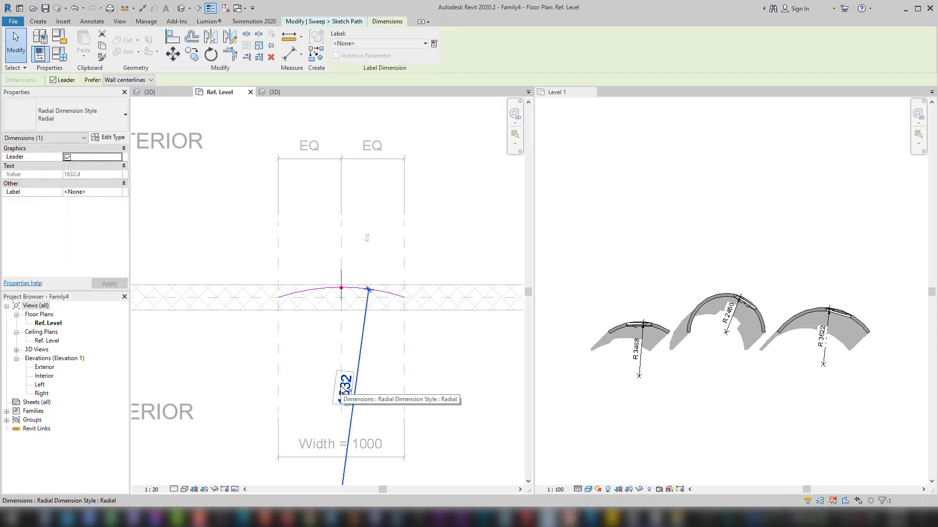
{"action": "left_click", "coordinate": [433, 43]}
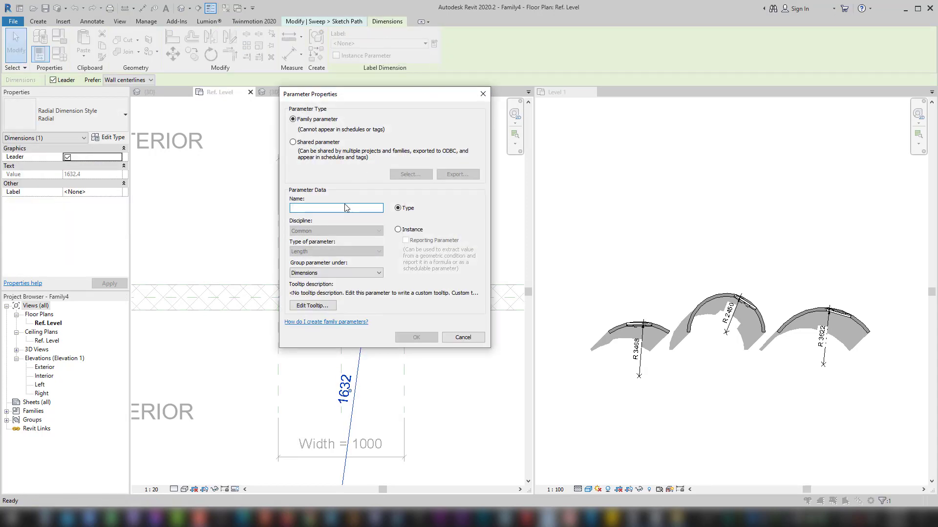
{"action": "type", "text": "R "}
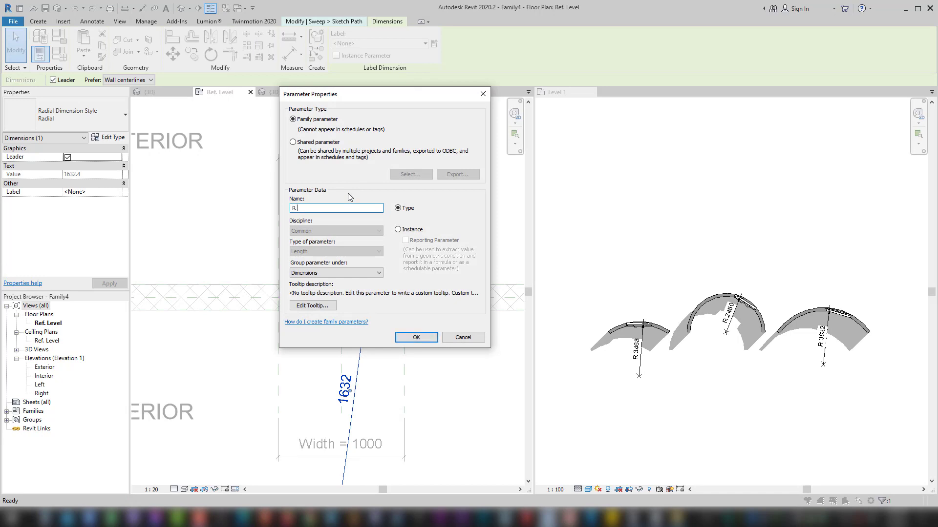
{"action": "type", "text": "for open"}
{"action": "left_click", "coordinate": [409, 233]}
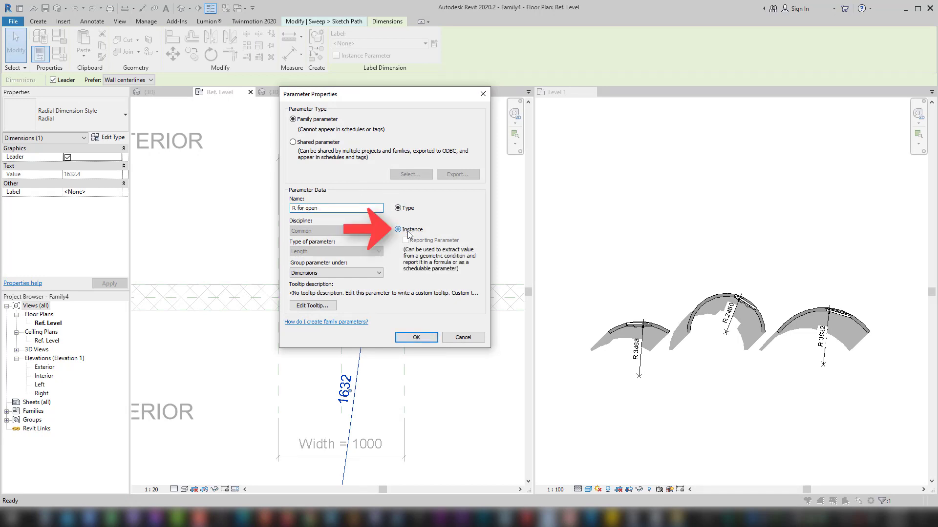
{"action": "left_click", "coordinate": [416, 337]}
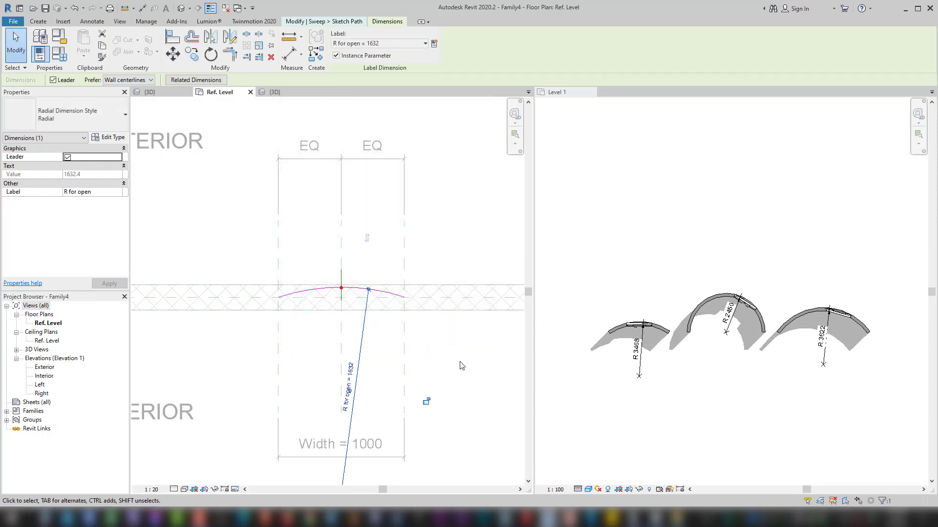
{"action": "key", "text": "Escape"}
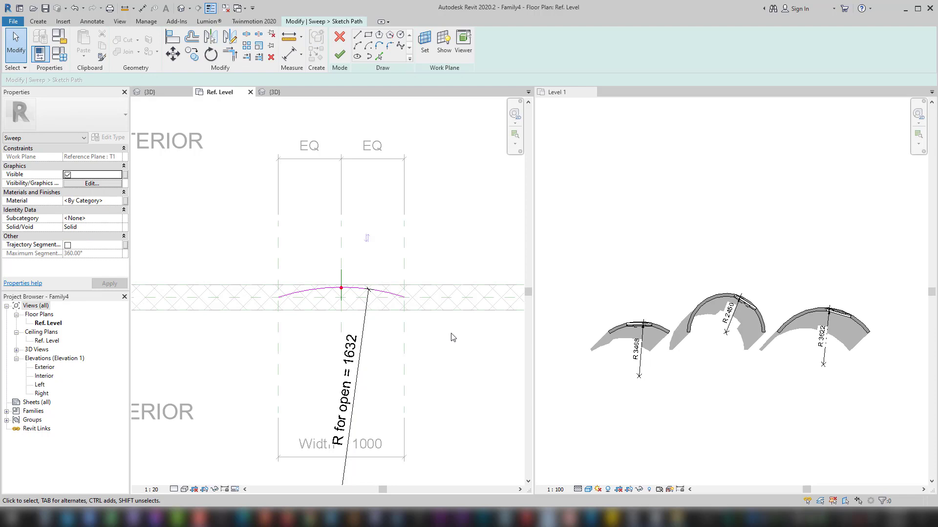
Step: Finish the sweep path, then create a new family from Metric Profile.rft
{"action": "left_click", "coordinate": [344, 59]}
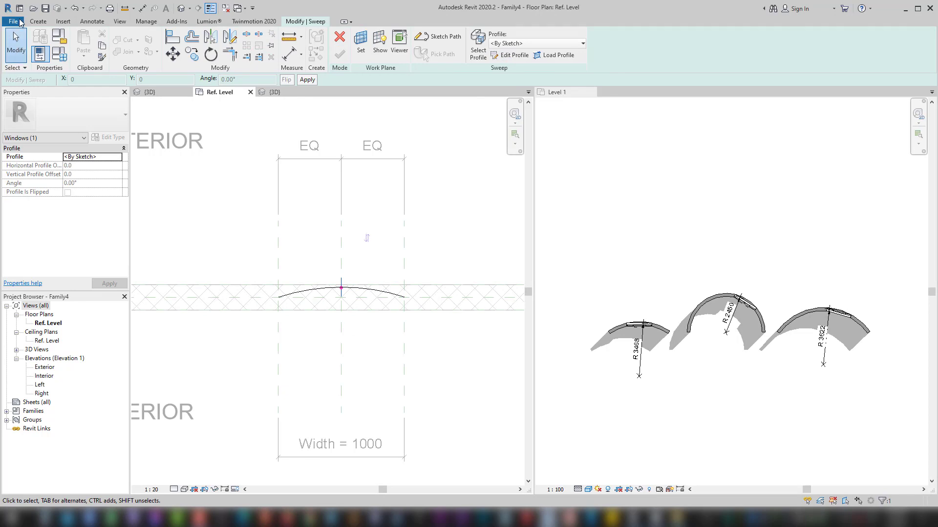
{"action": "left_click", "coordinate": [13, 21]}
{"action": "mouse_move", "coordinate": [34, 59]}
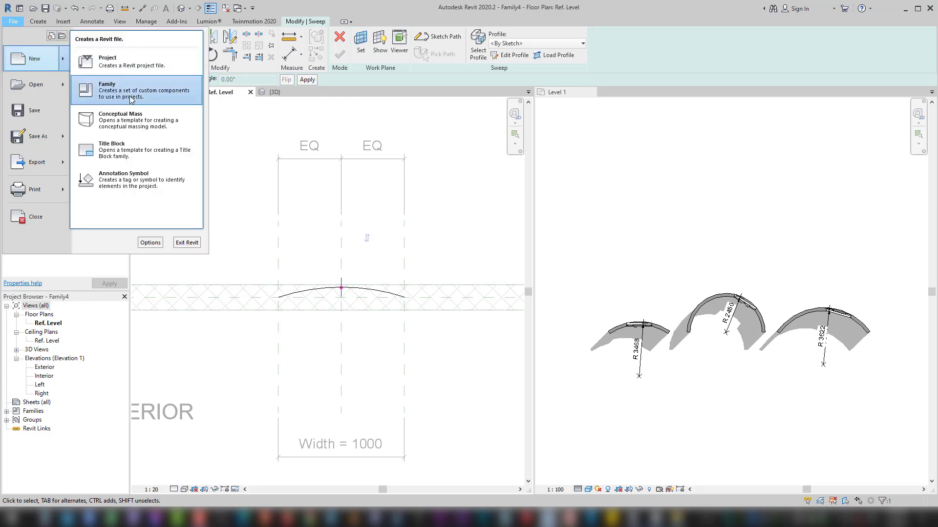
{"action": "left_click", "coordinate": [131, 97]}
{"action": "left_click", "coordinate": [526, 285]}
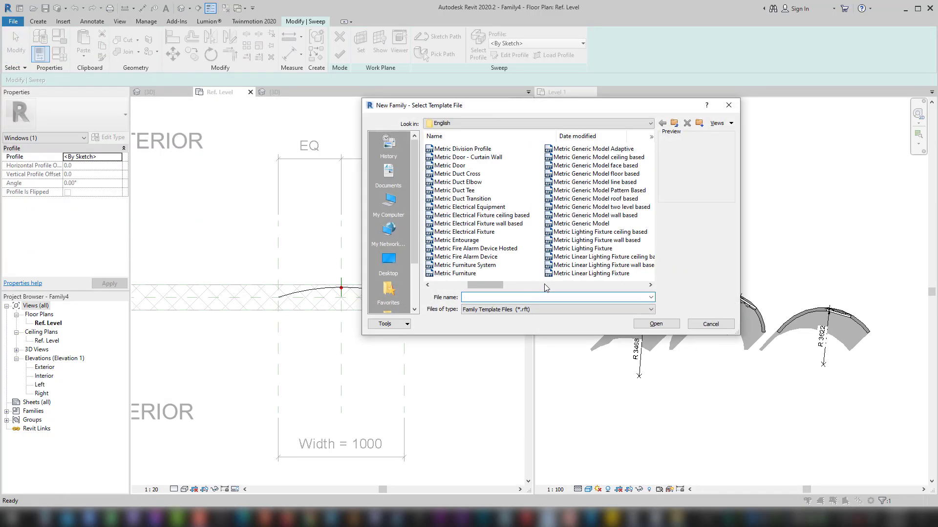
{"action": "left_click", "coordinate": [544, 285]}
{"action": "left_click", "coordinate": [571, 207]}
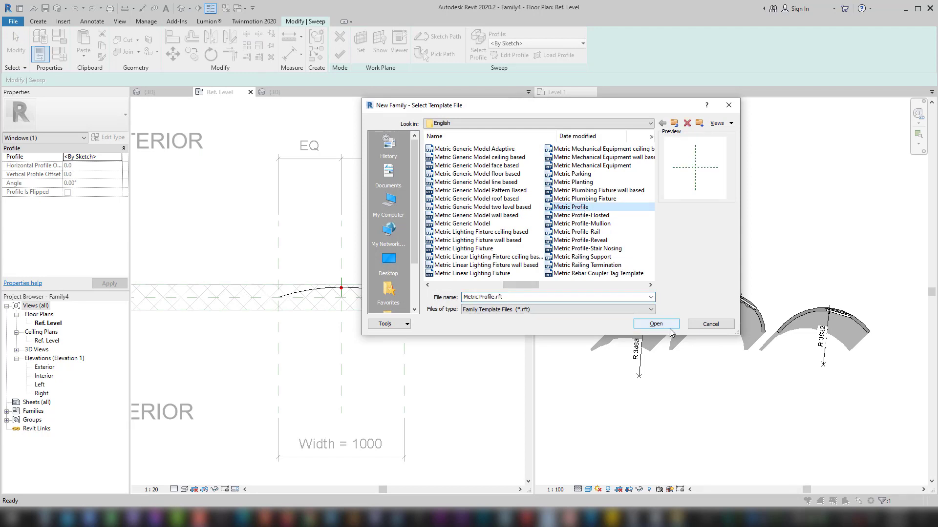
{"action": "left_click", "coordinate": [670, 327]}
Step: Sketch a rectangular profile outline with the Rectangle draw tool
{"action": "left_click", "coordinate": [81, 41]}
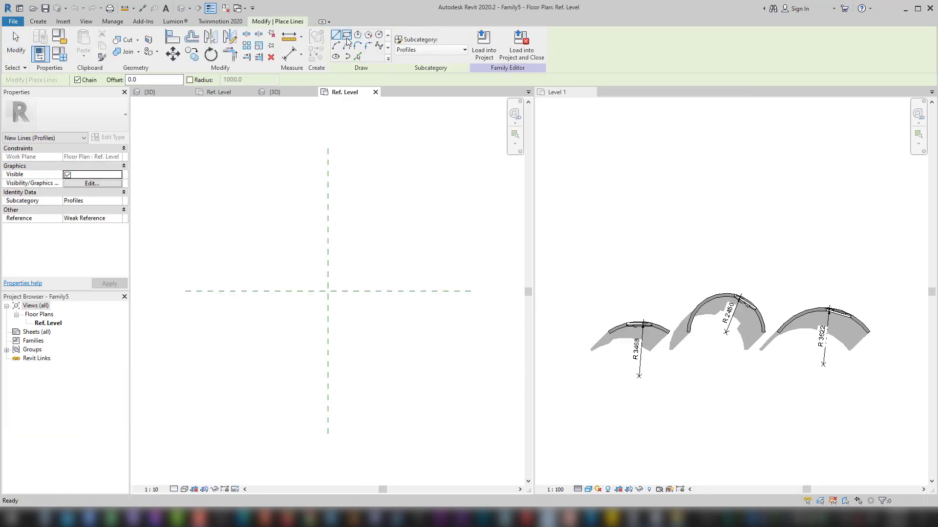
{"action": "left_click", "coordinate": [348, 41]}
{"action": "left_click", "coordinate": [294, 210]}
{"action": "left_click", "coordinate": [356, 363]}
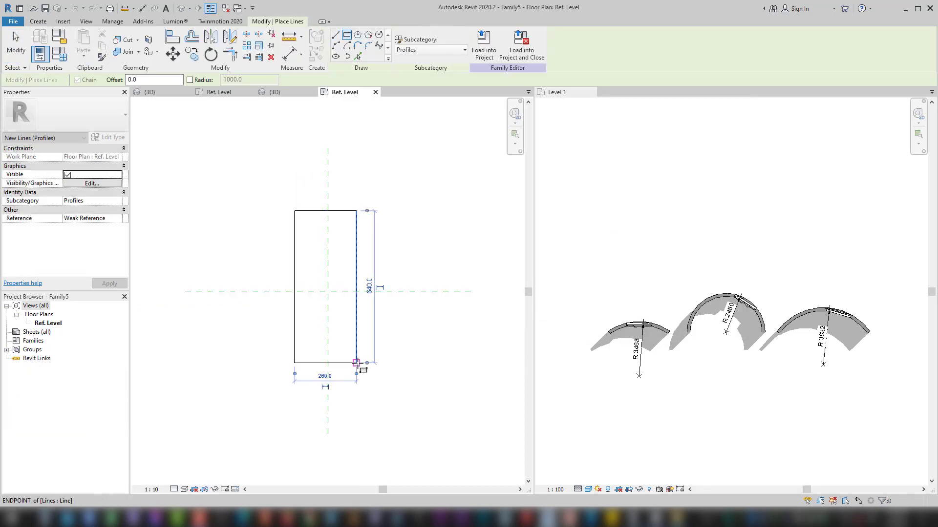
{"action": "key", "text": "Escape"}
{"action": "key", "text": "Escape"}
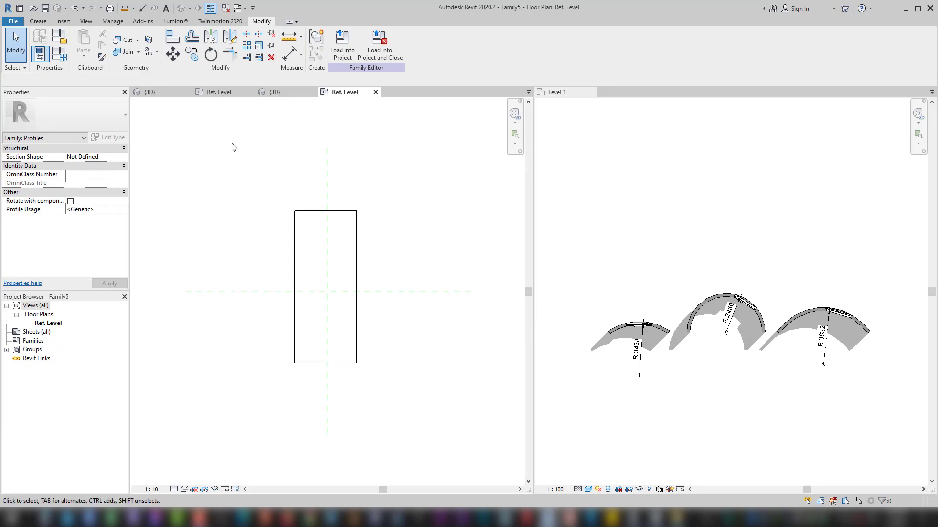
Step: Add aligned dimensions to the rectangle: 260 across the width and 640 for the height
{"action": "key", "text": "d"}
{"action": "key", "text": "i"}
{"action": "left_click", "coordinate": [294, 271]}
{"action": "left_click", "coordinate": [356, 240]}
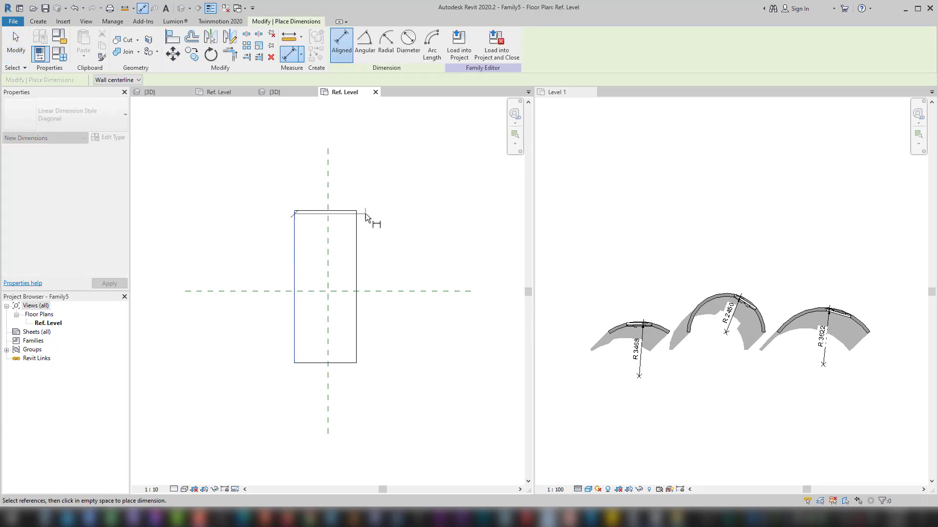
{"action": "left_click", "coordinate": [355, 226]}
{"action": "left_click", "coordinate": [312, 211]}
{"action": "left_click", "coordinate": [307, 363]}
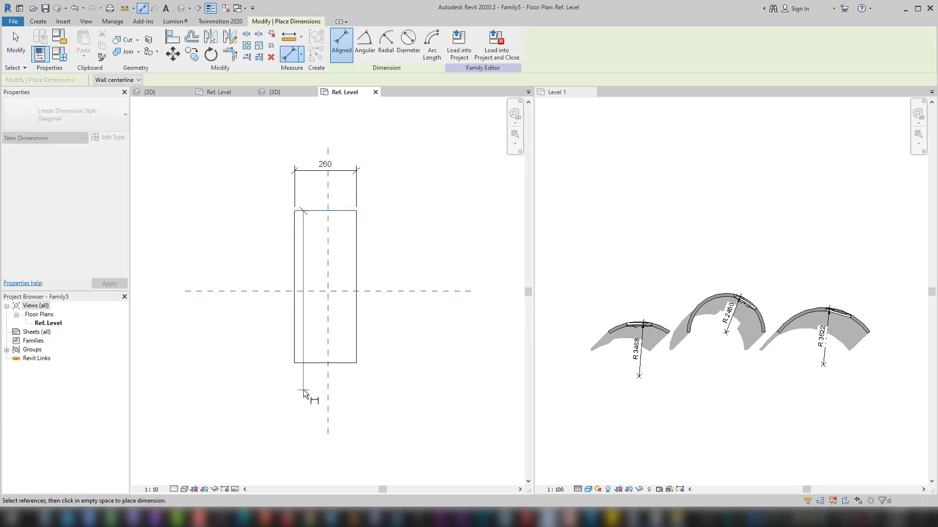
{"action": "left_click", "coordinate": [228, 366]}
{"action": "key", "text": "Escape"}
{"action": "key", "text": "Escape"}
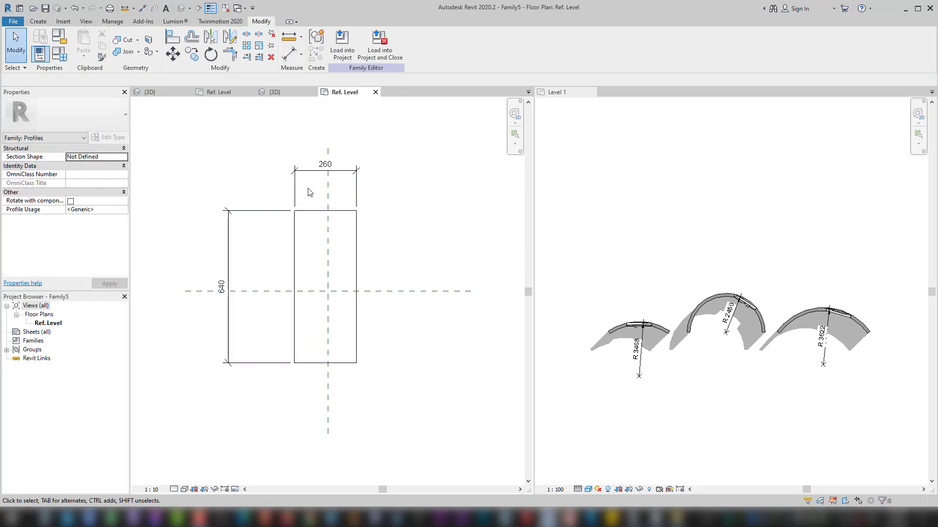
Step: Label the width and height dimensions with new parameters W open and H open
{"action": "left_click", "coordinate": [318, 170]}
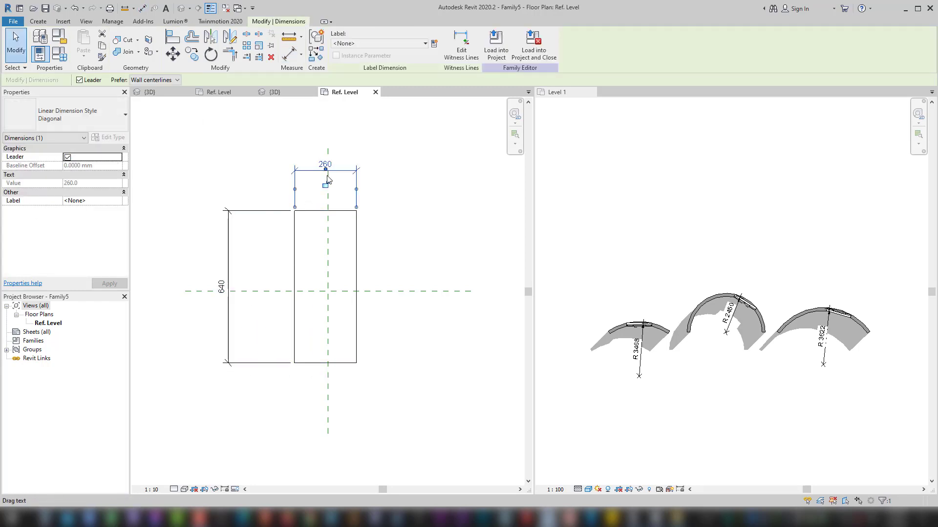
{"action": "left_click", "coordinate": [434, 43]}
{"action": "type", "text": "W"}
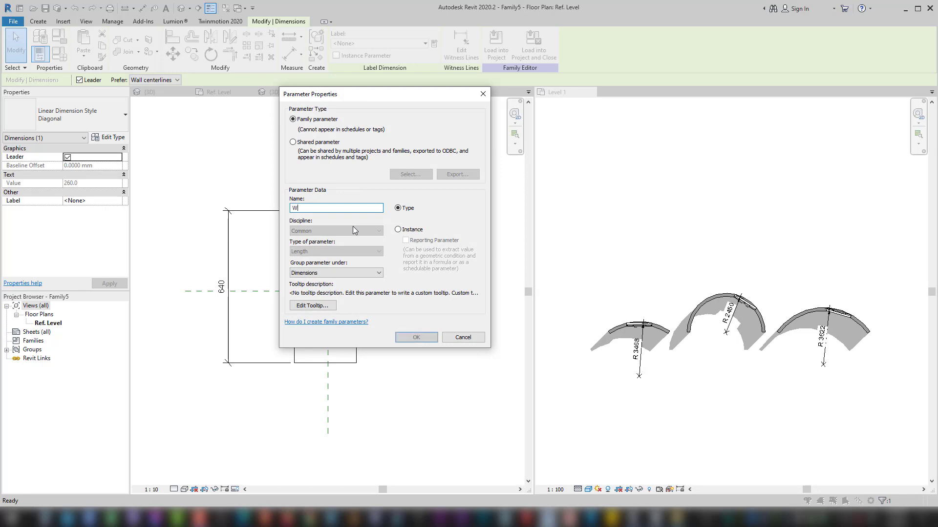
{"action": "type", "text": " open"}
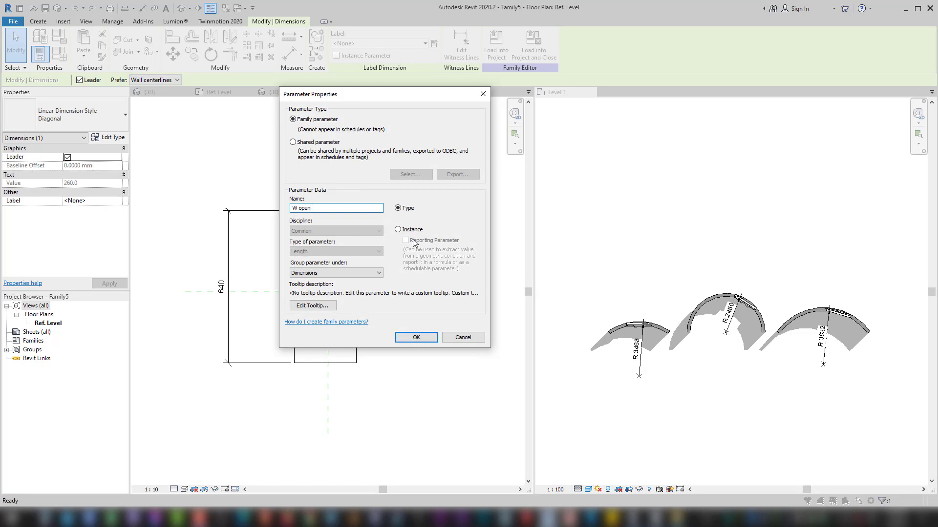
{"action": "left_click", "coordinate": [416, 337]}
{"action": "left_click", "coordinate": [458, 393]}
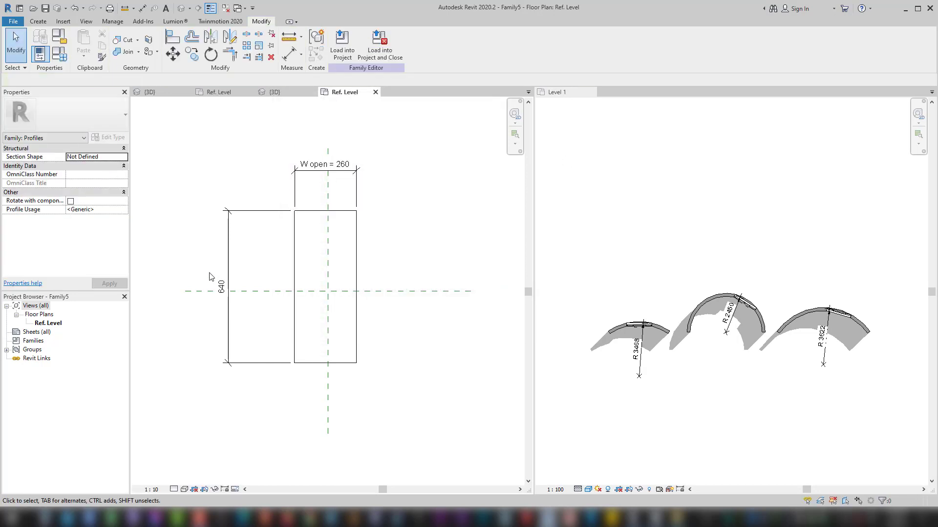
{"action": "left_click", "coordinate": [228, 293]}
{"action": "left_click", "coordinate": [386, 44]}
{"action": "left_click", "coordinate": [356, 59]}
{"action": "type", "text": "H open"}
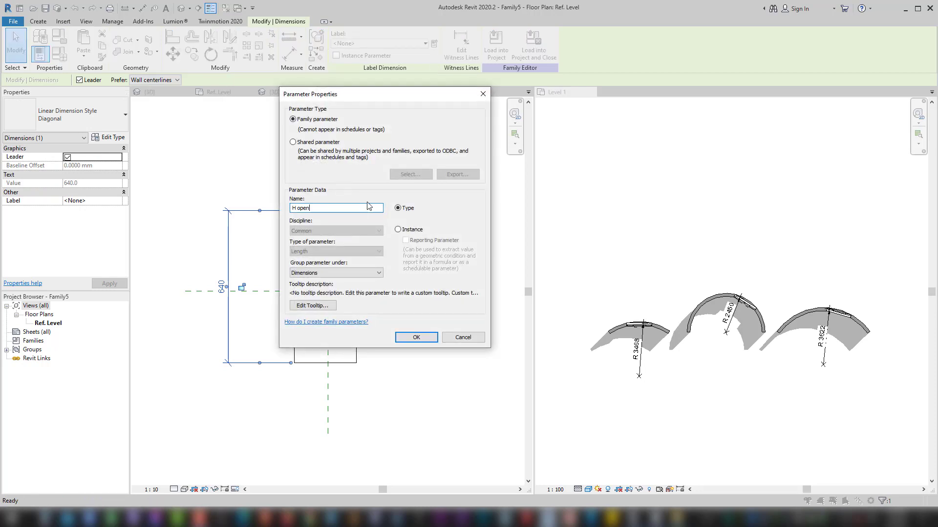
{"action": "key", "text": "Return"}
{"action": "left_click", "coordinate": [423, 211]}
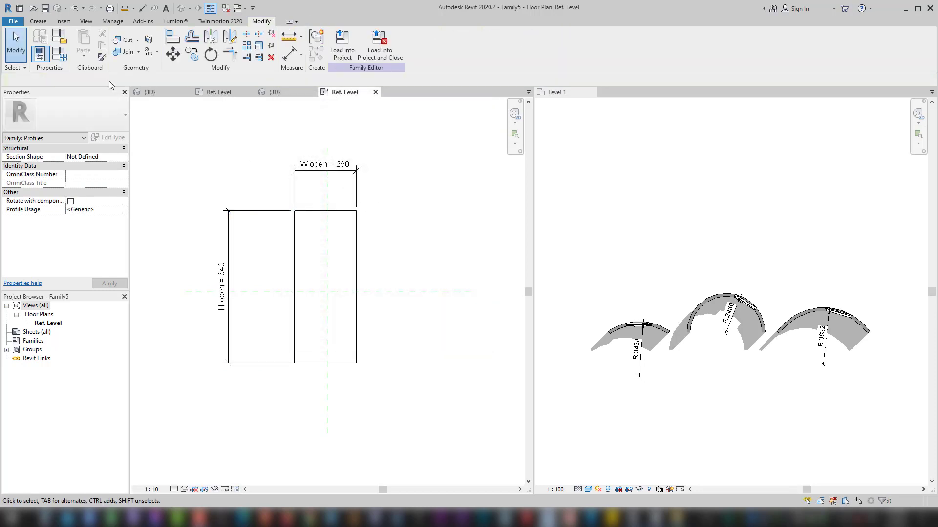
Step: Set W open to 700 and H open to 1000, then select the whole rectangle outline
{"action": "left_click", "coordinate": [66, 59]}
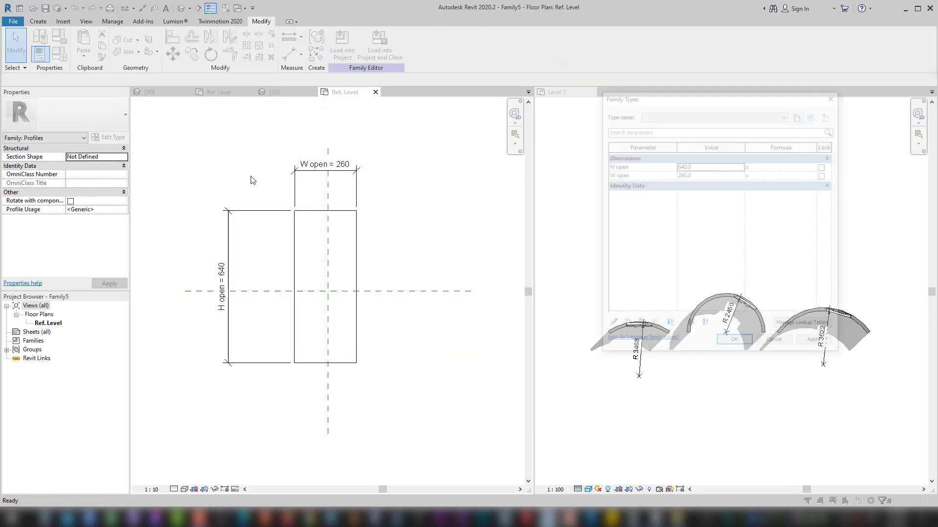
{"action": "left_click", "coordinate": [708, 167]}
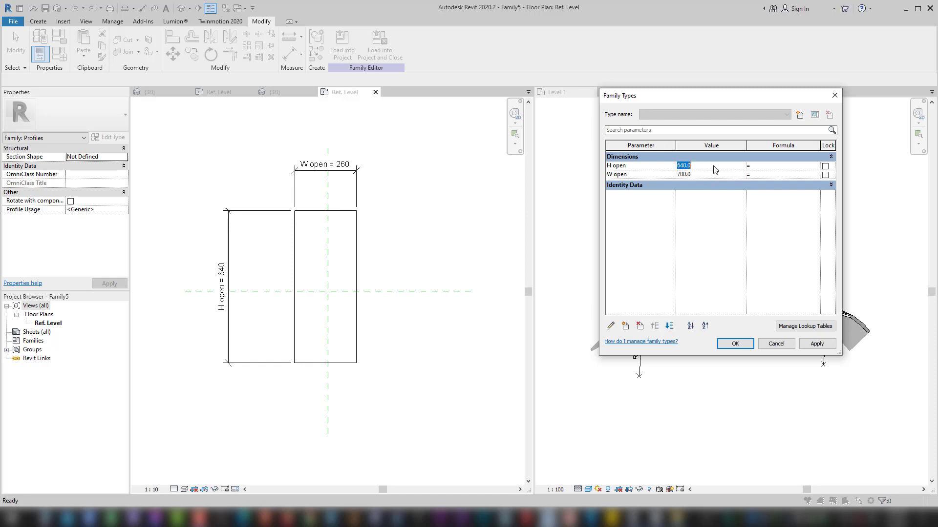
{"action": "type", "text": "1000"}
{"action": "key", "text": "Return"}
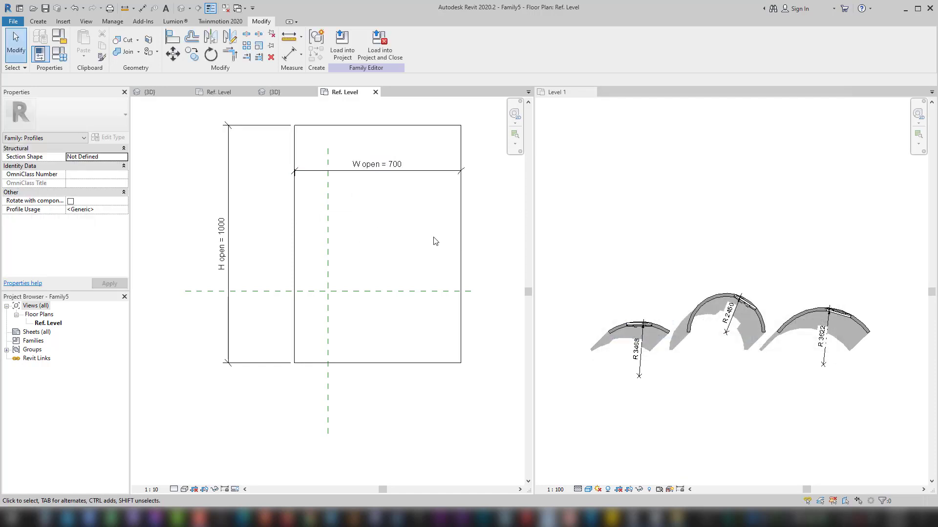
{"action": "key", "text": "Tab"}
{"action": "left_click", "coordinate": [460, 227]}
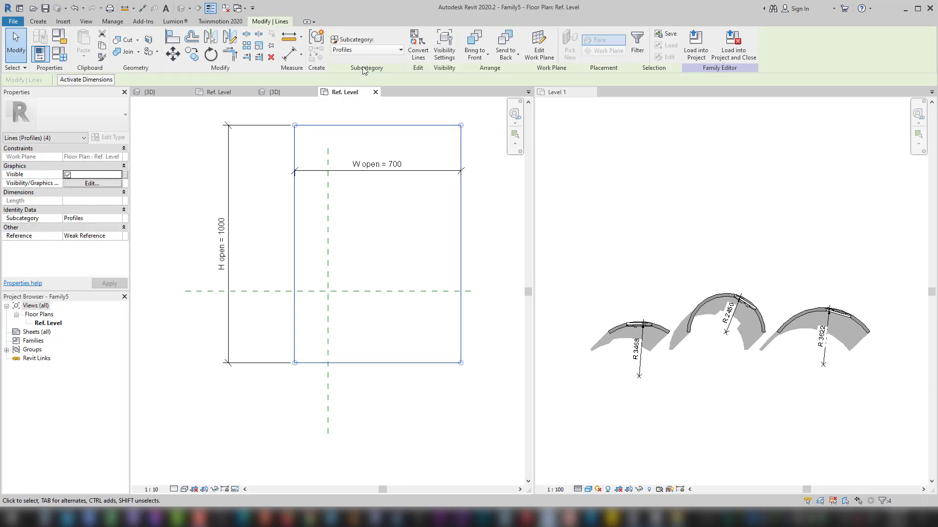
{"action": "middle_click_drag", "start_coordinate": [382, 224], "coordinate": [393, 275]}
Step: Move the rectangle to centre it on the reference planes
{"action": "key", "text": "m"}
{"action": "key", "text": "v"}
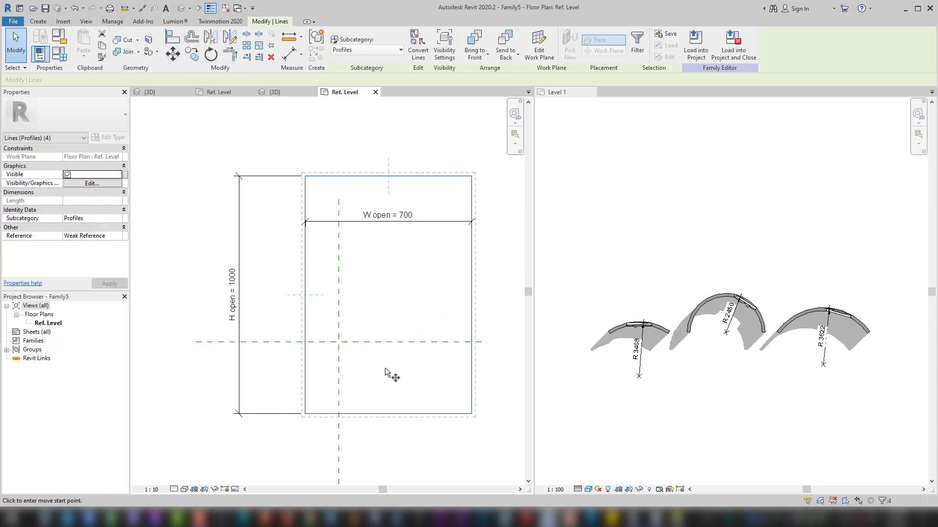
{"action": "left_click", "coordinate": [338, 410]}
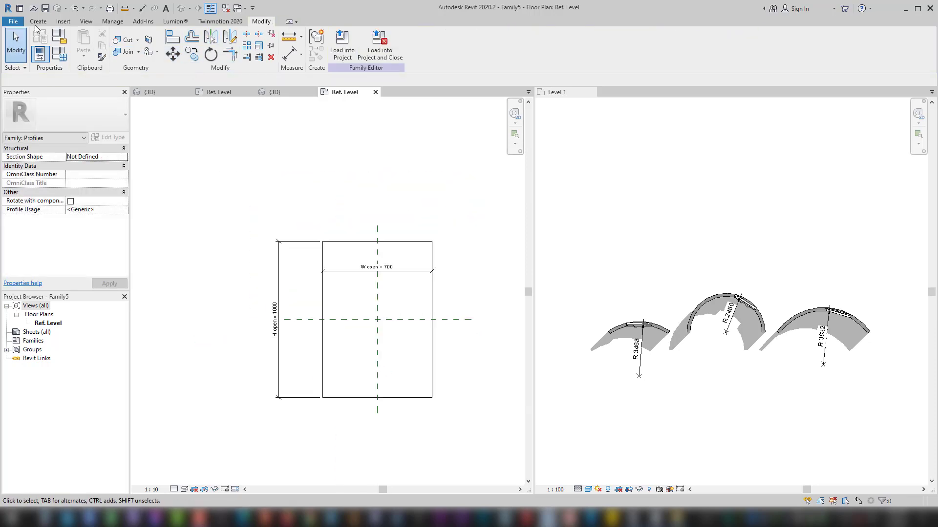
Step: Save the profile as a family named Profile open
{"action": "left_click", "coordinate": [17, 21]}
{"action": "mouse_move", "coordinate": [37, 136]}
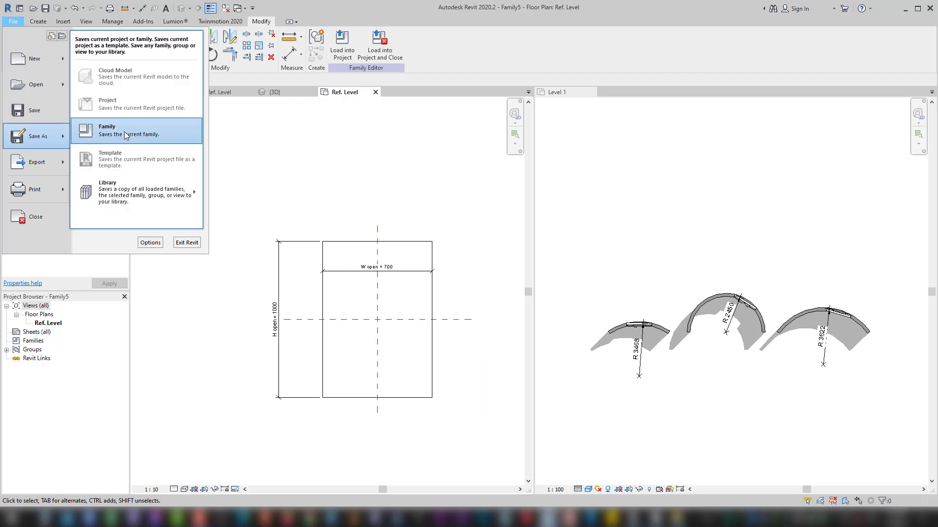
{"action": "left_click", "coordinate": [126, 135]}
{"action": "key", "text": "Return"}
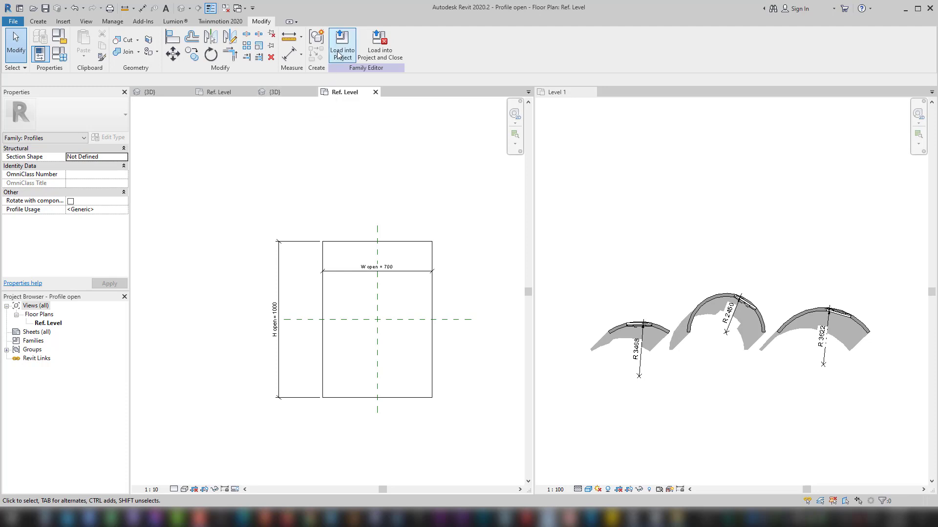
Step: Load the Profile open family into the Family4 window family
{"action": "left_click", "coordinate": [342, 46]}
{"action": "left_click", "coordinate": [408, 207]}
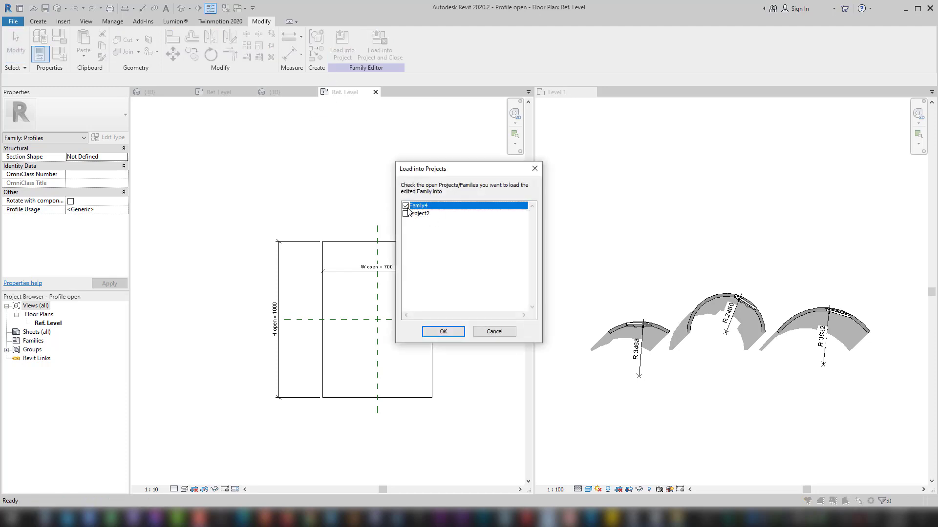
{"action": "left_click", "coordinate": [447, 332]}
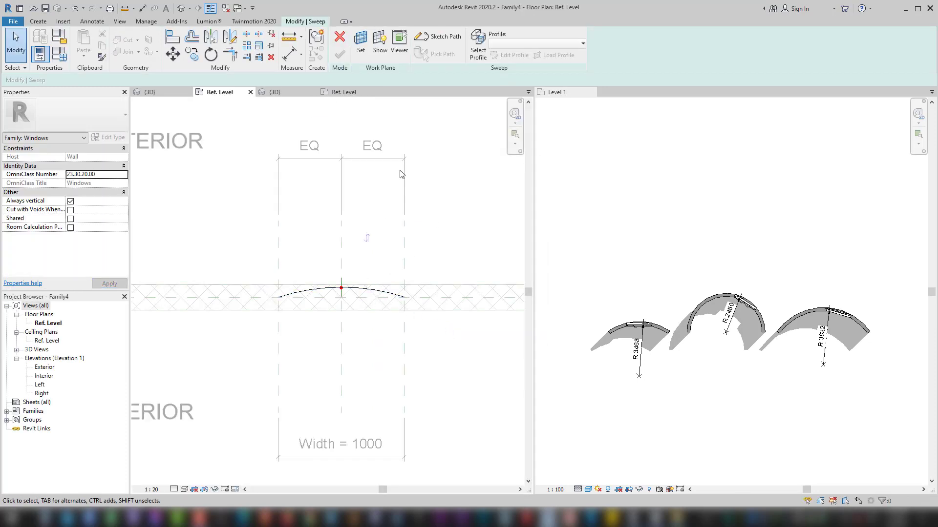
Step: Assign Profile open as the sweep profile, check it in 3D, and finish the sweep
{"action": "left_click", "coordinate": [343, 302]}
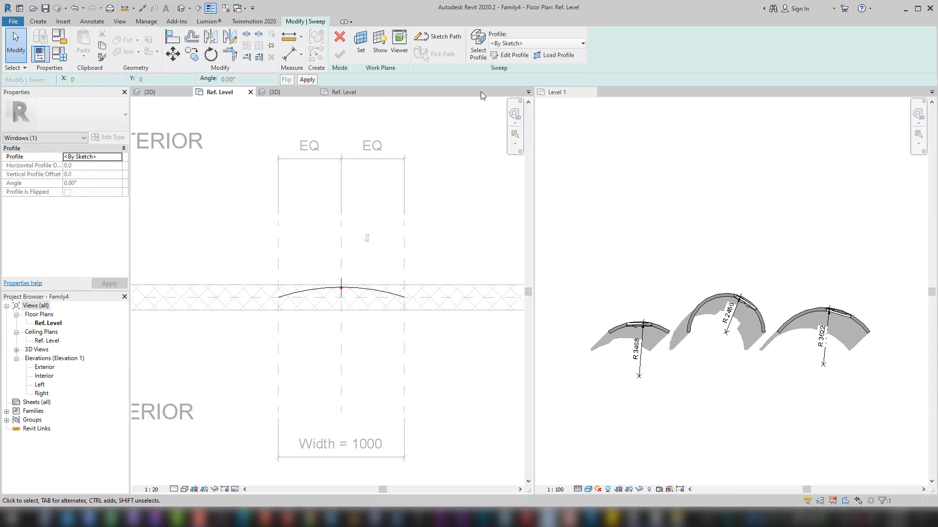
{"action": "left_click", "coordinate": [508, 43]}
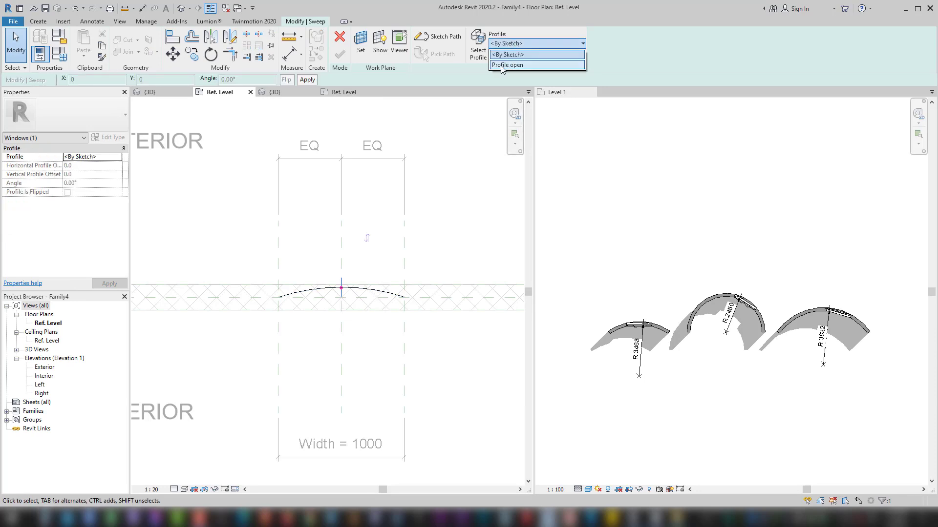
{"action": "left_click", "coordinate": [506, 65]}
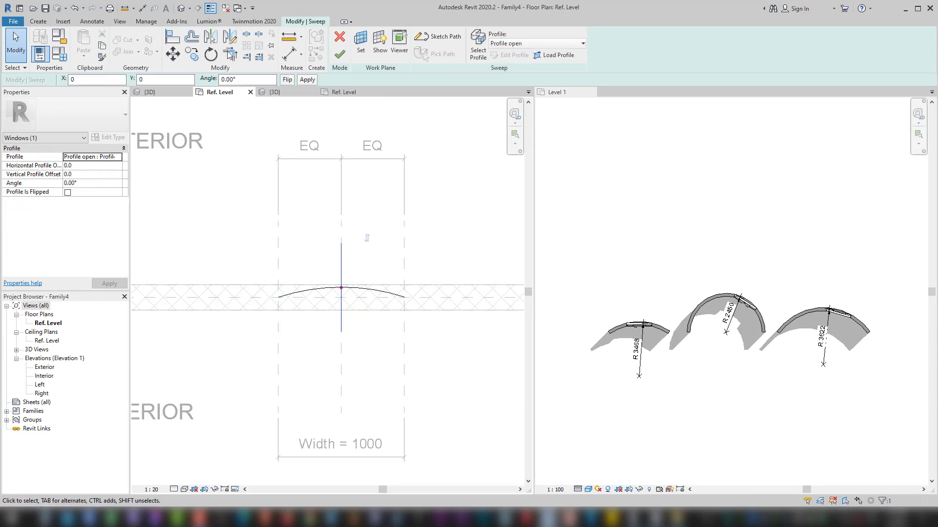
{"action": "left_click", "coordinate": [182, 8]}
{"action": "mouse_move", "coordinate": [302, 273]}
{"action": "middle_mouse_down", "text": "shift"}
{"action": "mouse_move", "coordinate": [337, 281]}
{"action": "mouse_move", "coordinate": [211, 251]}
{"action": "mouse_move", "coordinate": [288, 297]}
{"action": "mouse_move", "coordinate": [288, 316]}
{"action": "middle_mouse_up", "text": "shift"}
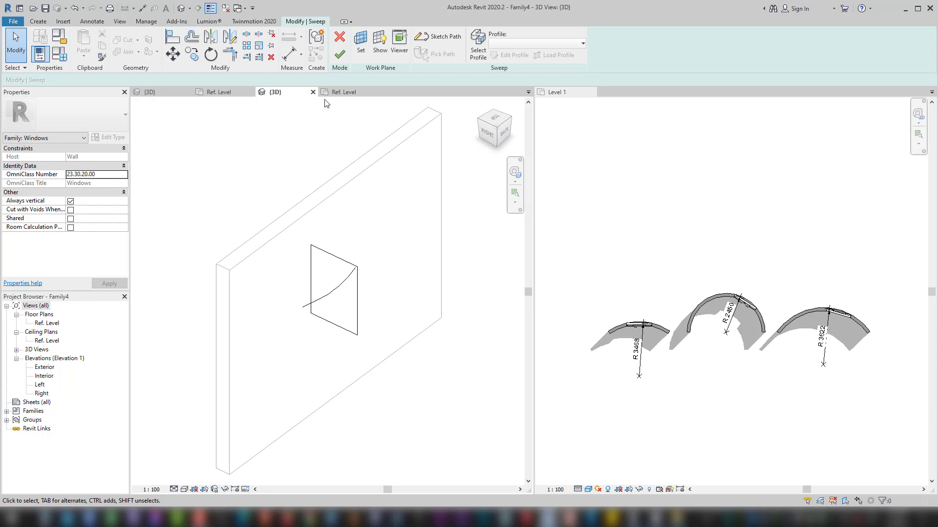
{"action": "left_click", "coordinate": [219, 92]}
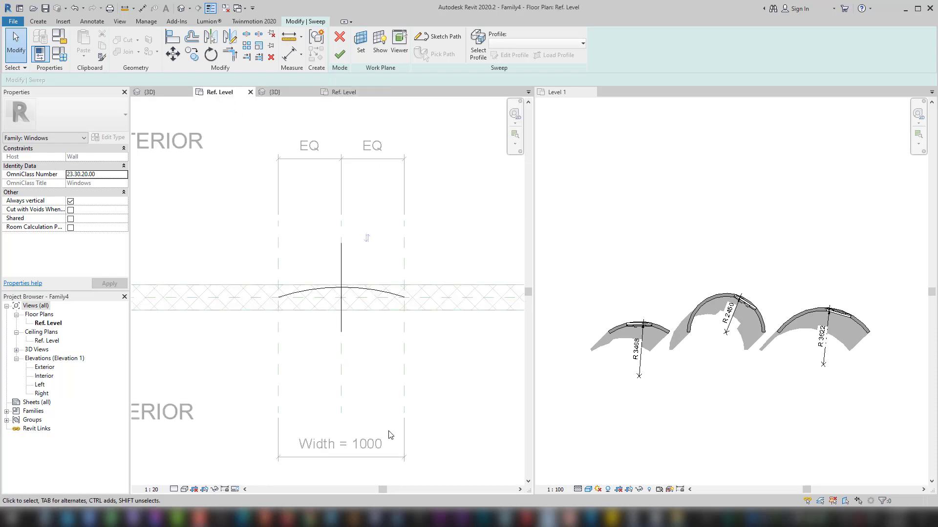
{"action": "left_click", "coordinate": [339, 53]}
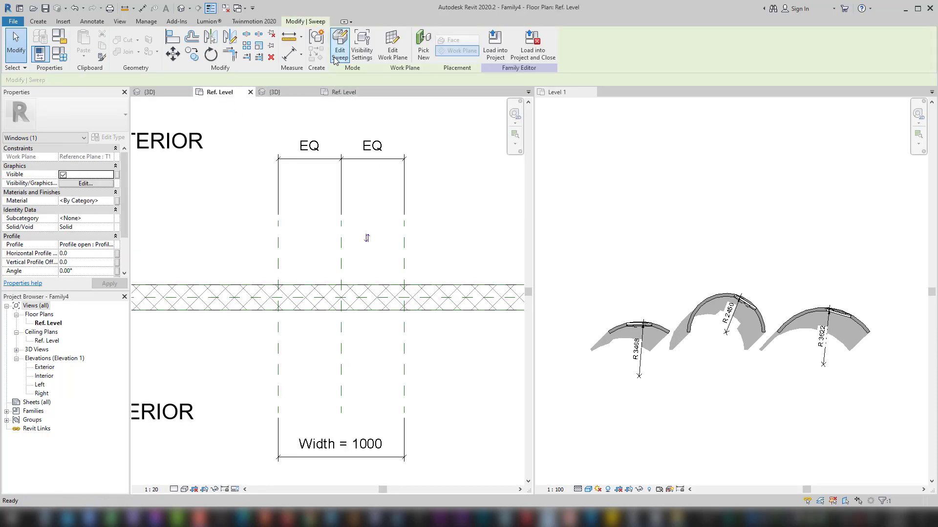
Step: Set the curved sweep's Solid/Void property to Void
{"action": "left_click", "coordinate": [275, 92]}
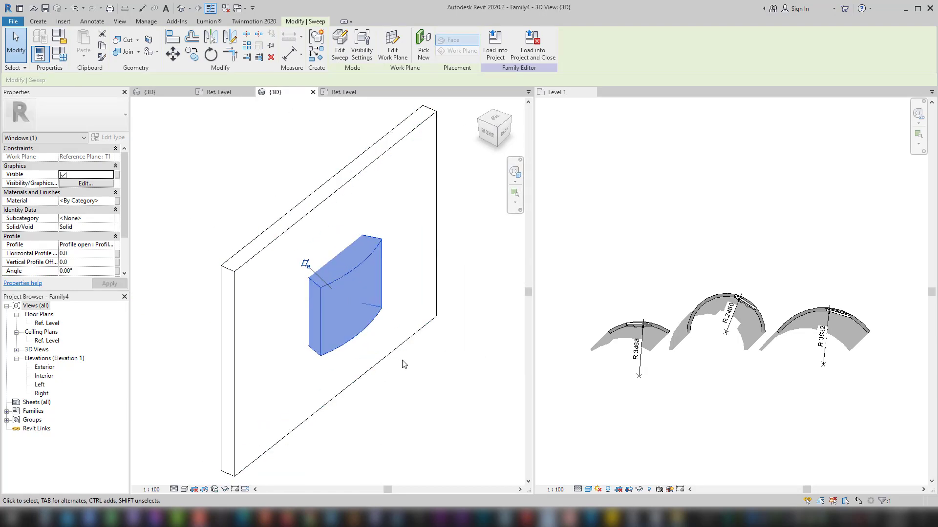
{"action": "middle_click_drag", "start_coordinate": [404, 364], "coordinate": [420, 404], "text": "shift"}
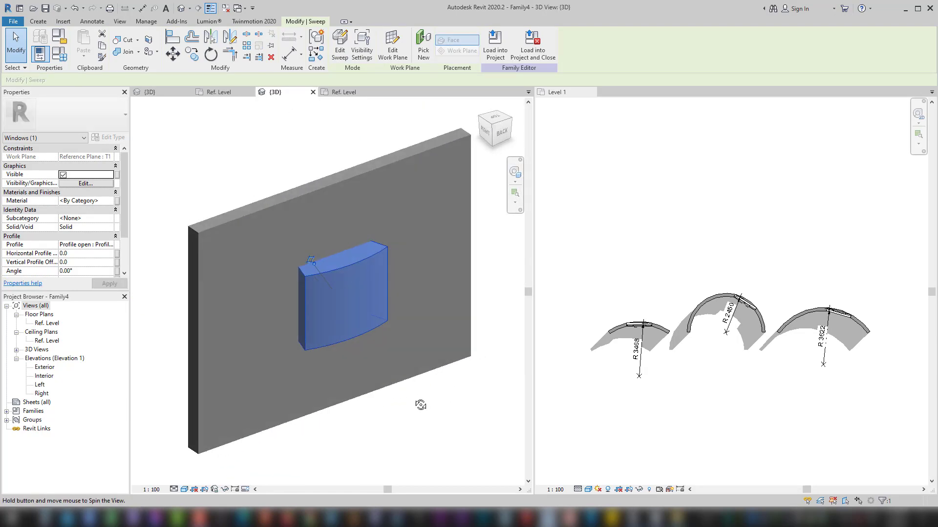
{"action": "left_click", "coordinate": [263, 167]}
{"action": "left_click", "coordinate": [368, 306]}
{"action": "scroll", "coordinate": [98, 234], "scroll_direction": "down", "scroll_amount": 3}
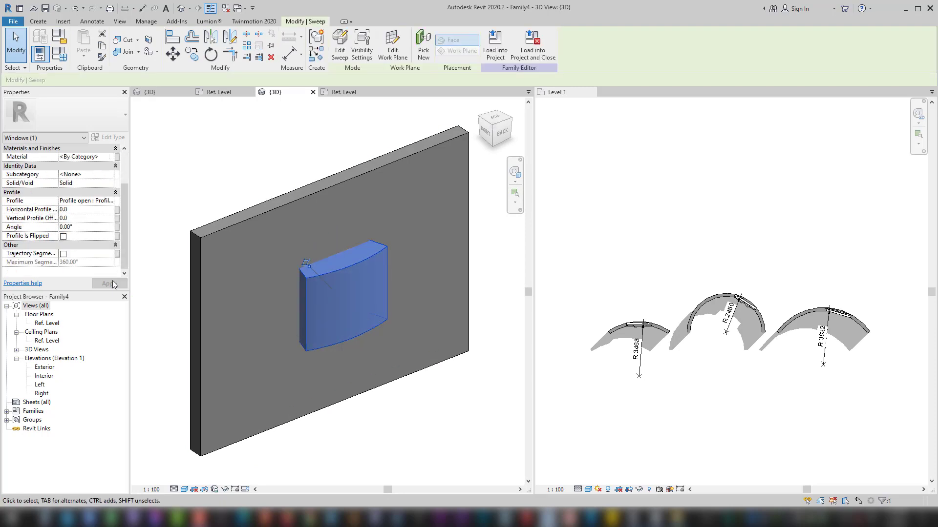
{"action": "left_click", "coordinate": [113, 183]}
{"action": "left_click", "coordinate": [78, 197]}
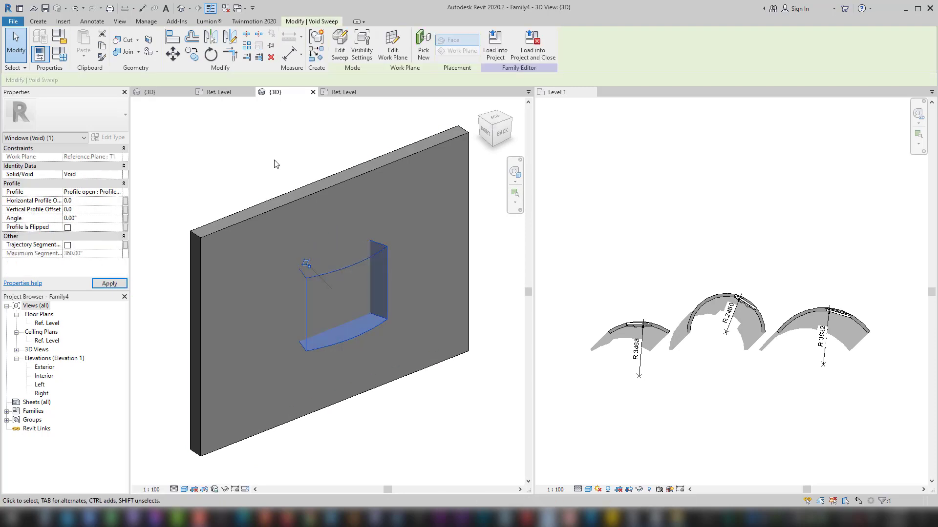
Step: Cut the wall with the void, then return to the Ref. Level plan
{"action": "left_click", "coordinate": [126, 42]}
{"action": "left_click", "coordinate": [251, 230]}
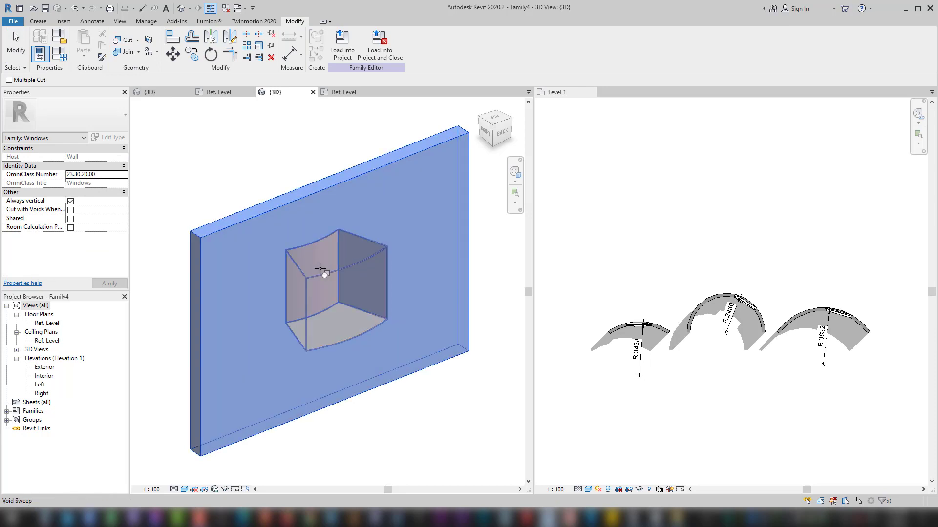
{"action": "left_click", "coordinate": [325, 272]}
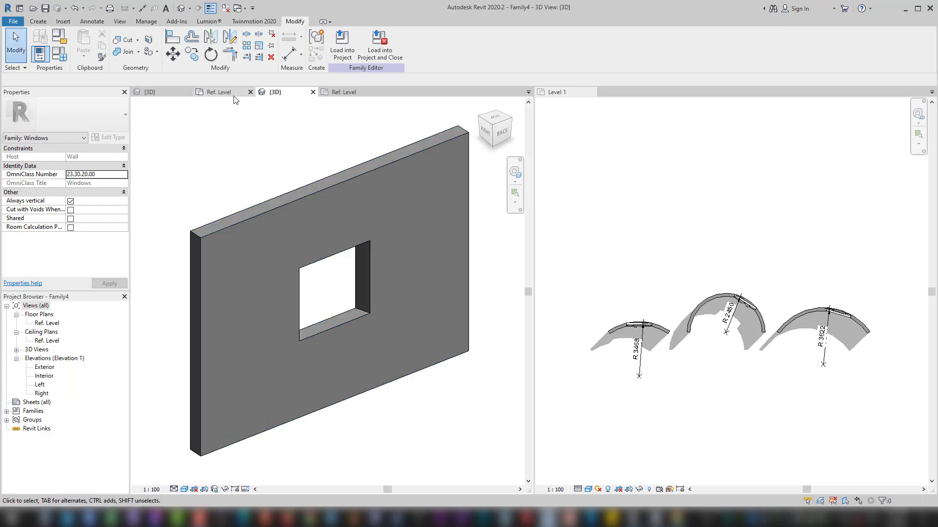
{"action": "left_click", "coordinate": [217, 92]}
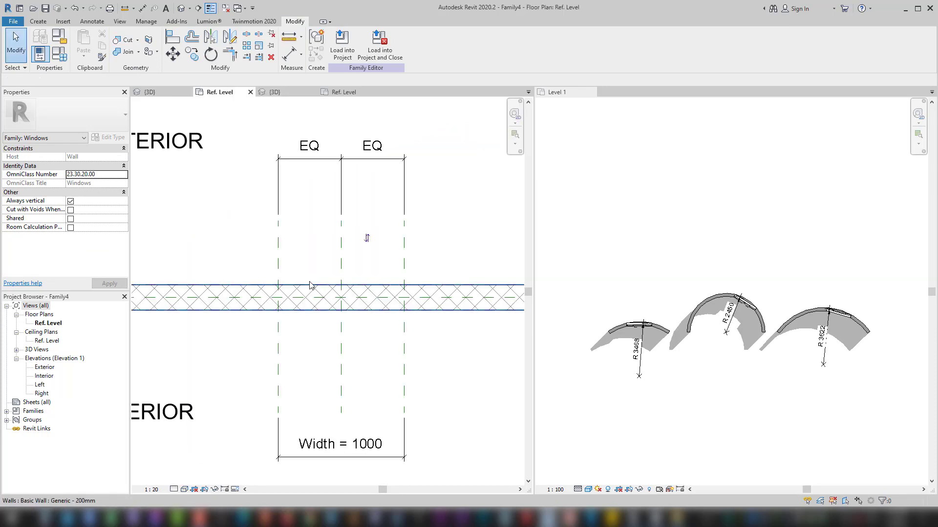
Step: Set the Ref. Level view range cut plane offset to 1500
{"action": "scroll", "coordinate": [320, 283], "scroll_direction": "down", "scroll_amount": 2}
{"action": "scroll", "coordinate": [330, 278], "scroll_direction": "up", "scroll_amount": 1}
{"action": "key", "text": "v"}
{"action": "key", "text": "r"}
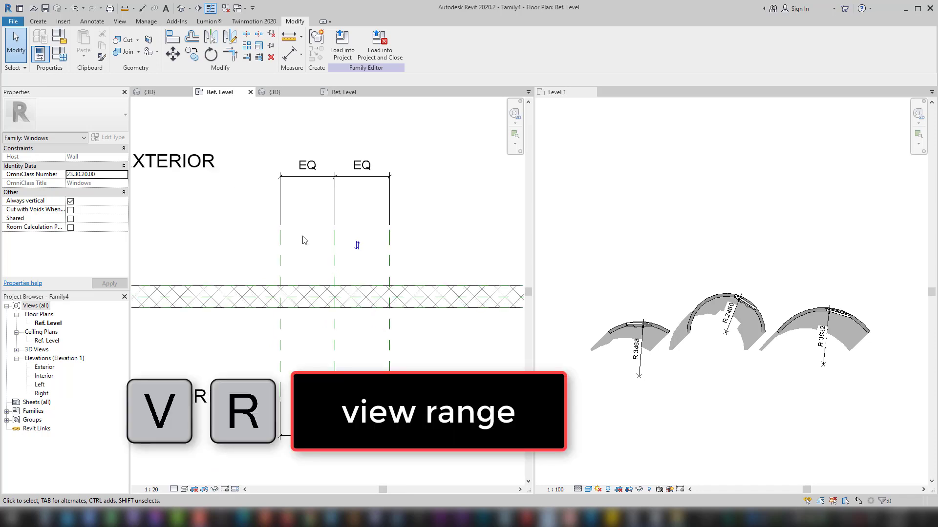
{"action": "left_click_drag", "start_coordinate": [654, 192], "coordinate": [627, 193]}
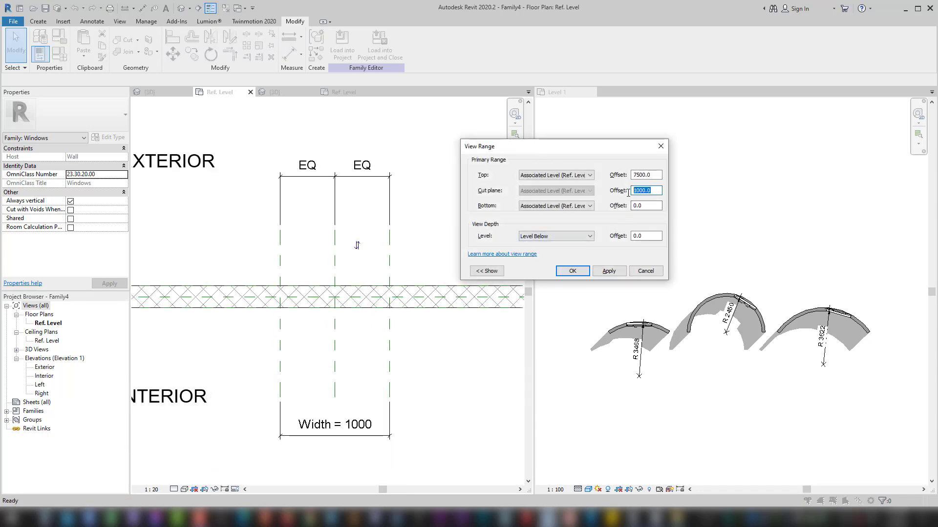
{"action": "type", "text": "00"}
{"action": "left_click", "coordinate": [606, 271]}
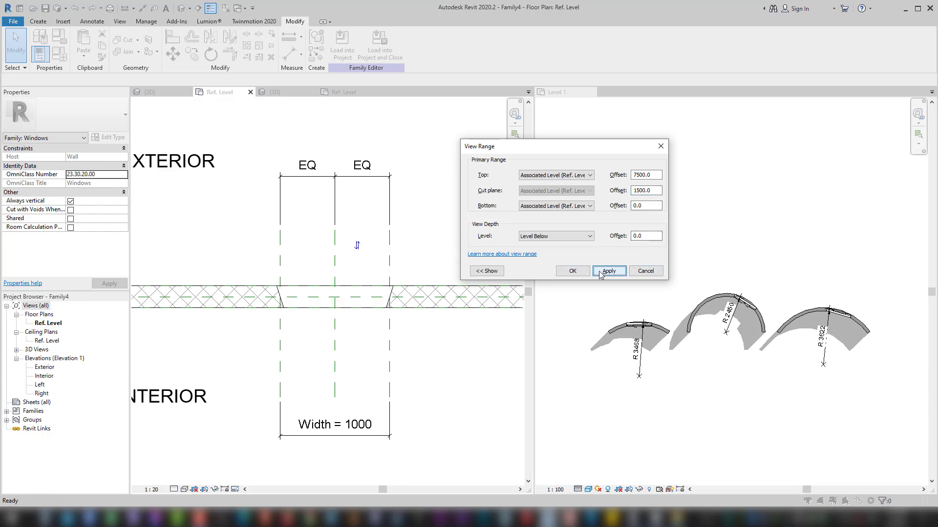
{"action": "left_click", "coordinate": [572, 271]}
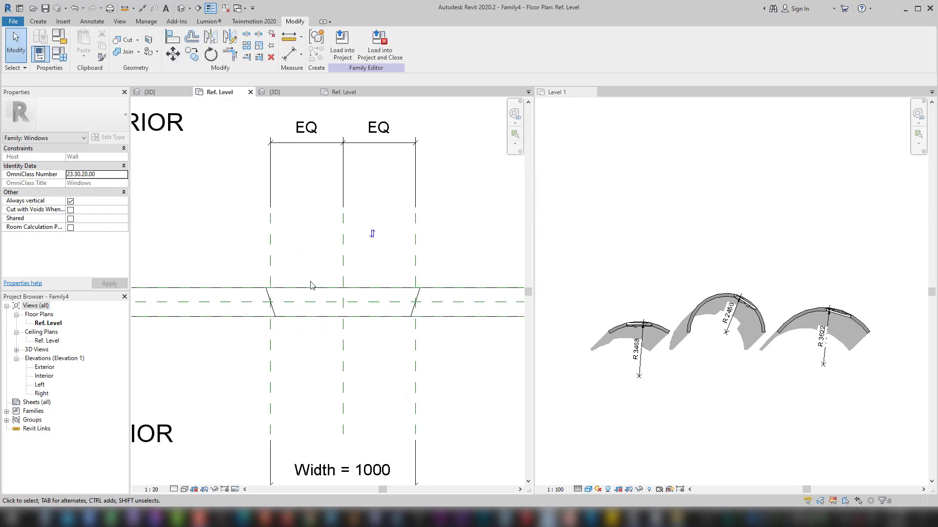
Step: Open Family Types and close it without making changes
{"action": "scroll", "coordinate": [310, 288], "scroll_direction": "up", "scroll_amount": 2}
{"action": "scroll", "coordinate": [249, 293], "scroll_direction": "up", "scroll_amount": 3}
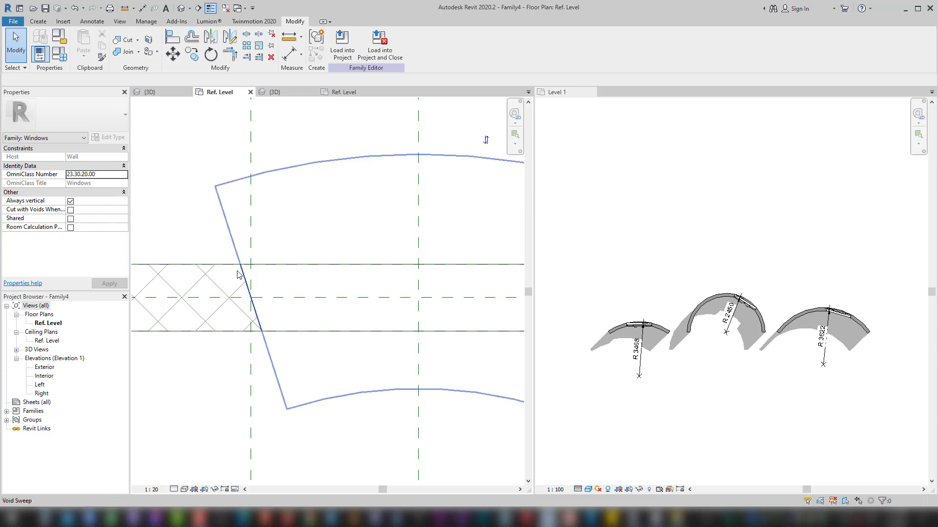
{"action": "scroll", "coordinate": [235, 251], "scroll_direction": "down", "scroll_amount": 3}
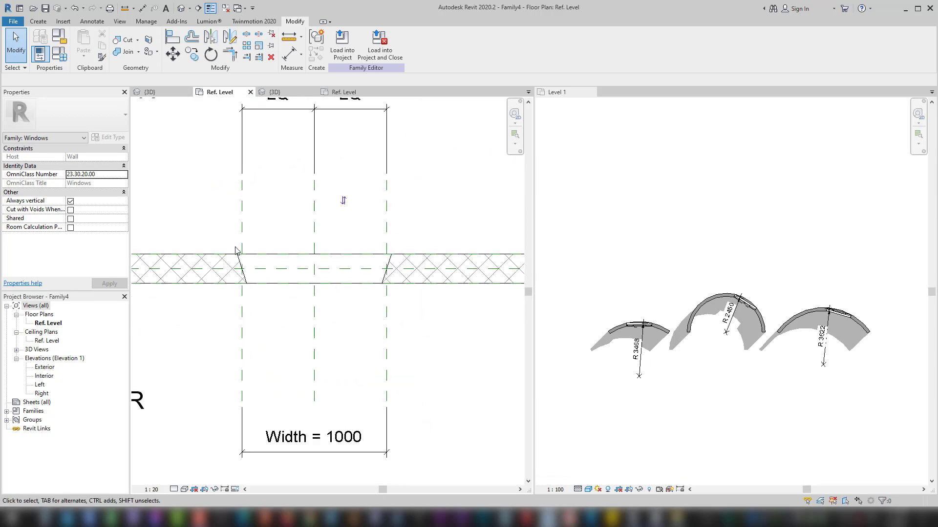
{"action": "left_click", "coordinate": [59, 54]}
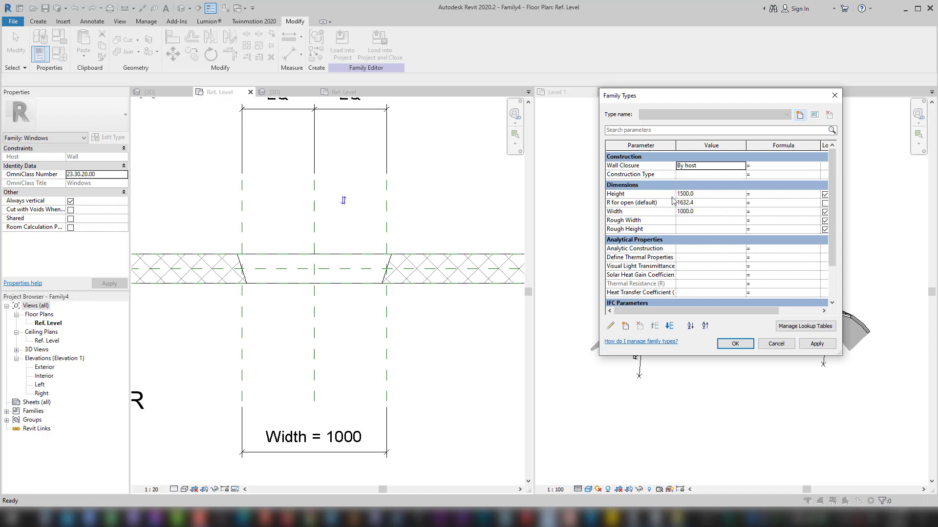
{"action": "left_click", "coordinate": [735, 344]}
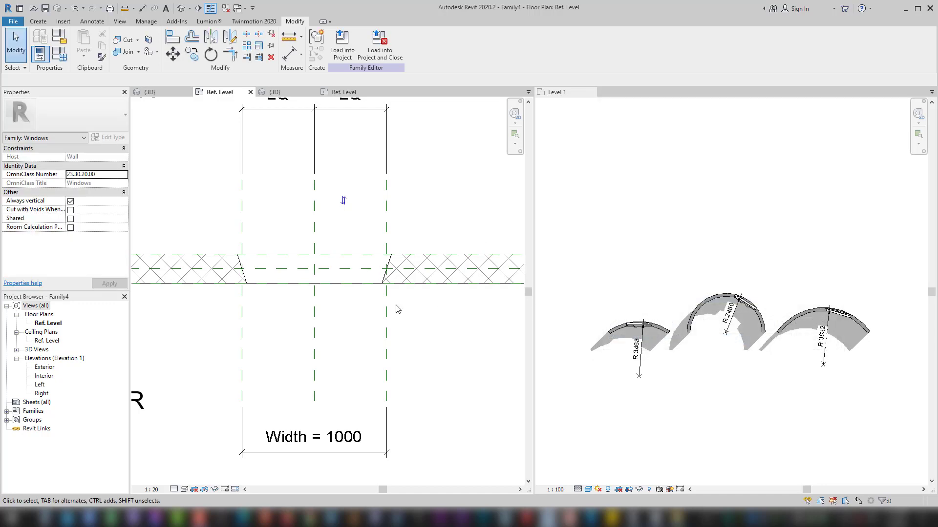
Step: Orbit the 3D wall, start a sweep on the opening's top edge, then discard that path
{"action": "scroll", "coordinate": [391, 299], "scroll_direction": "down", "scroll_amount": 2}
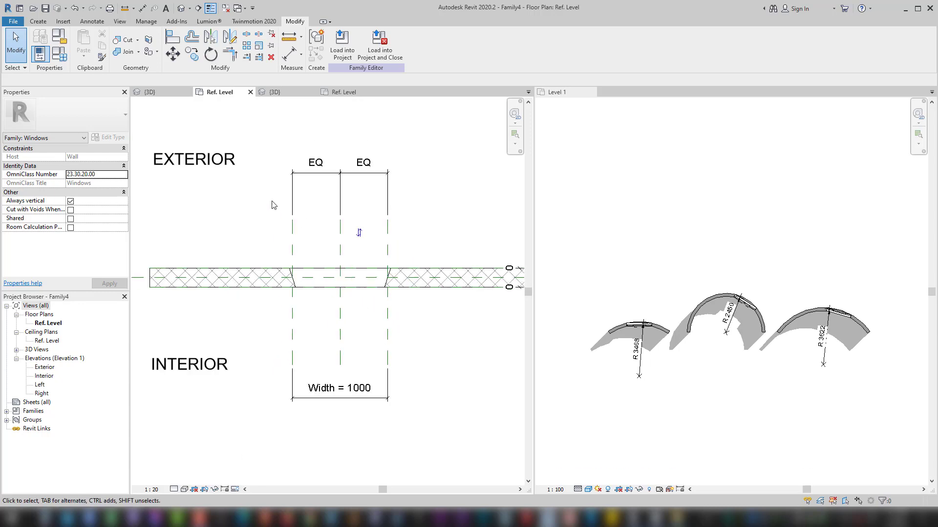
{"action": "left_click", "coordinate": [180, 8]}
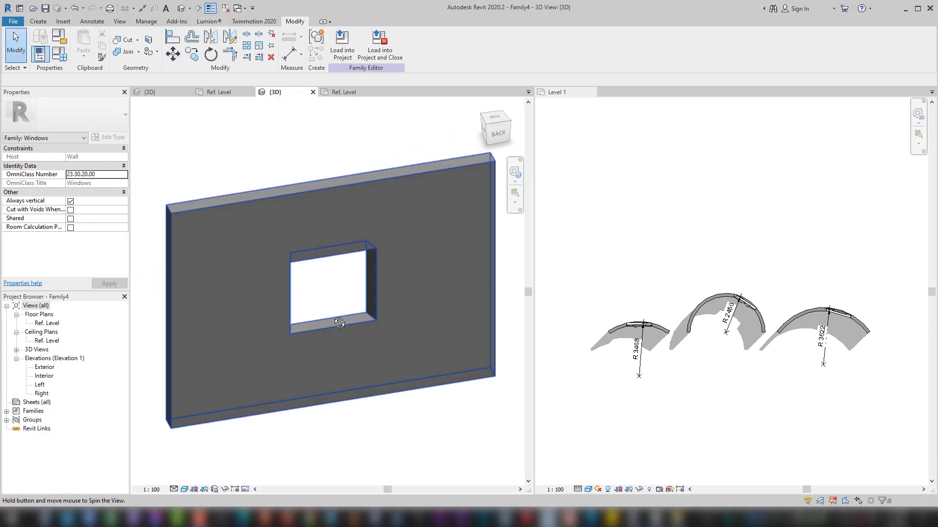
{"action": "middle_click_drag", "start_coordinate": [335, 310], "coordinate": [398, 360], "text": "shift"}
{"action": "left_click", "coordinate": [42, 23]}
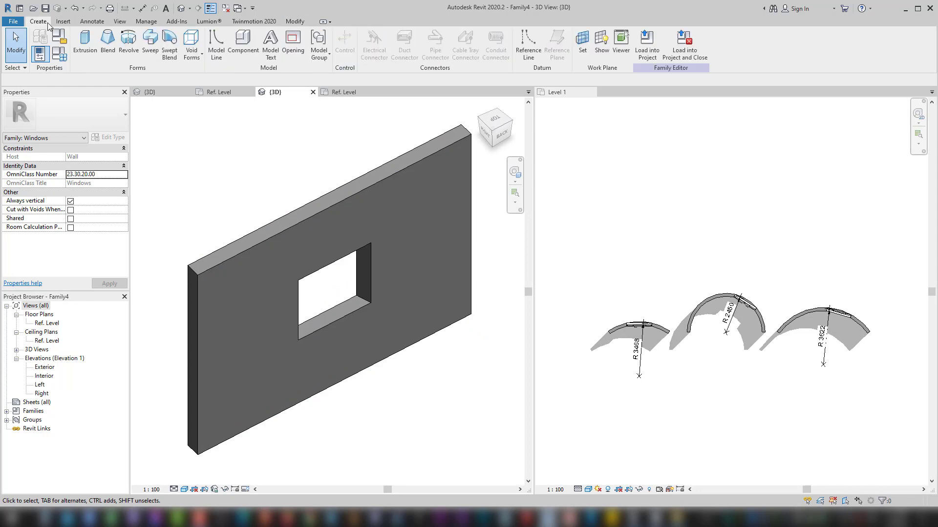
{"action": "left_click", "coordinate": [150, 49]}
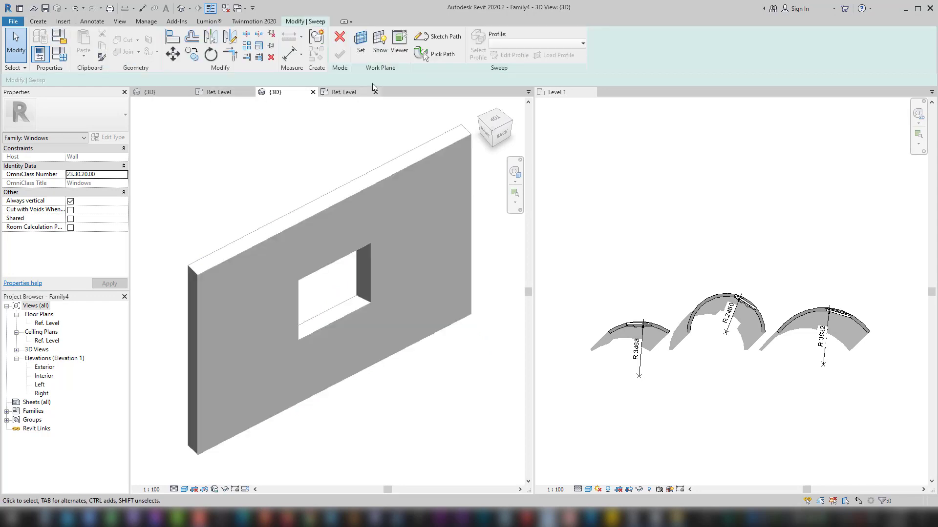
{"action": "left_click", "coordinate": [432, 58]}
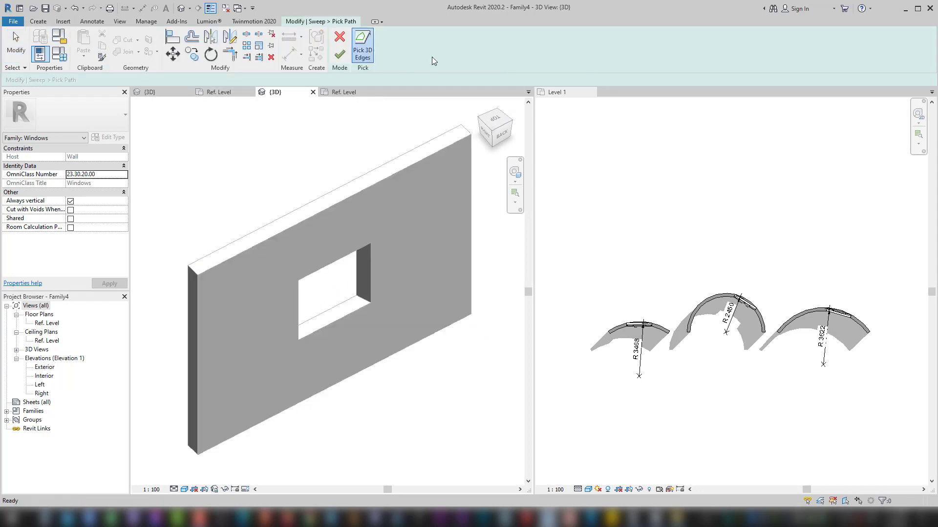
{"action": "left_click", "coordinate": [350, 257]}
{"action": "key", "text": "Escape"}
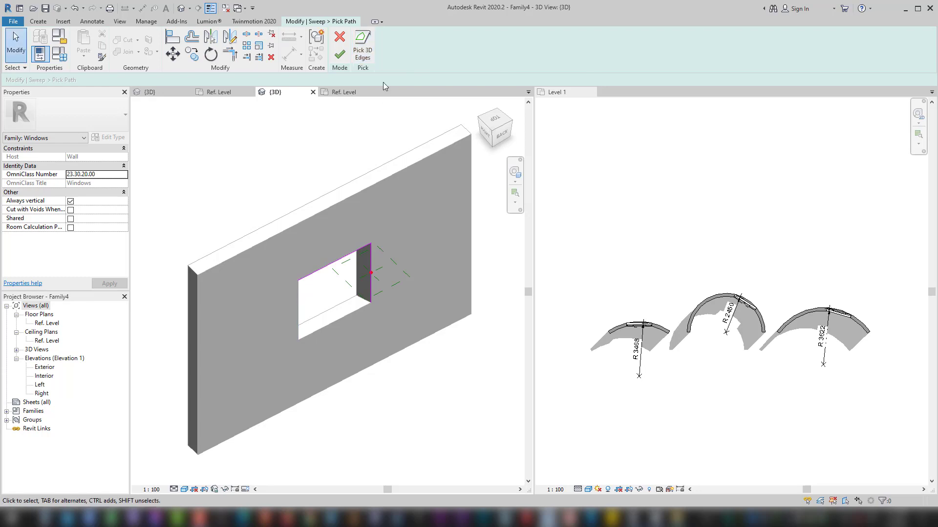
{"action": "left_click", "coordinate": [340, 38]}
{"action": "left_click", "coordinate": [476, 268]}
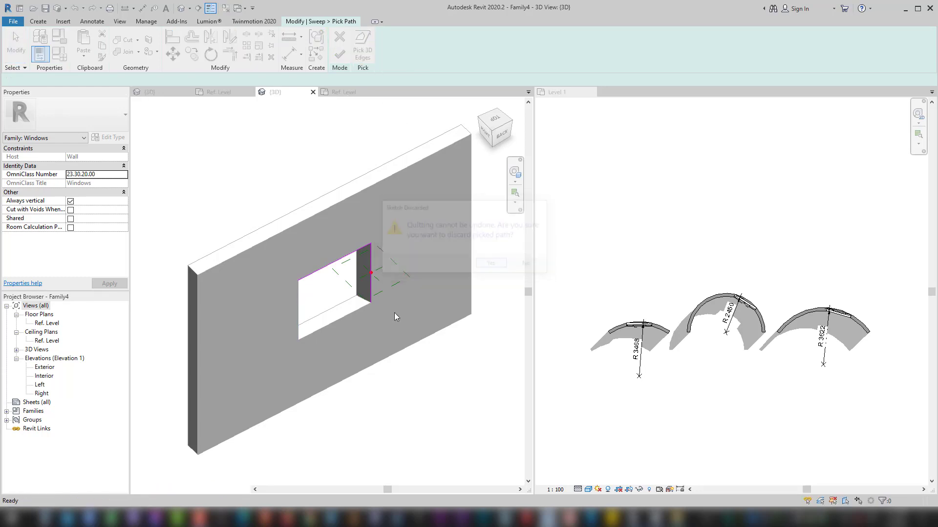
Step: Load the window family into Project2
{"action": "left_click", "coordinate": [340, 44]}
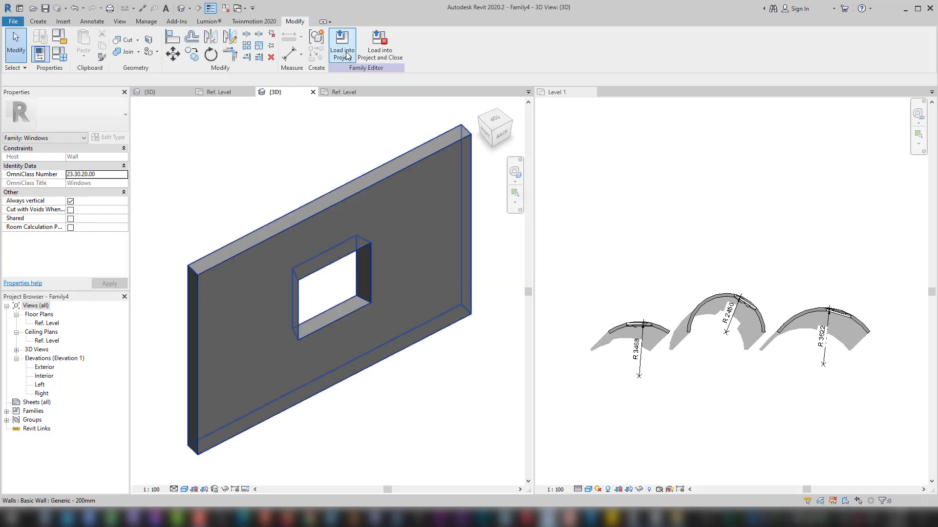
{"action": "left_click", "coordinate": [380, 45]}
{"action": "left_click", "coordinate": [405, 213]}
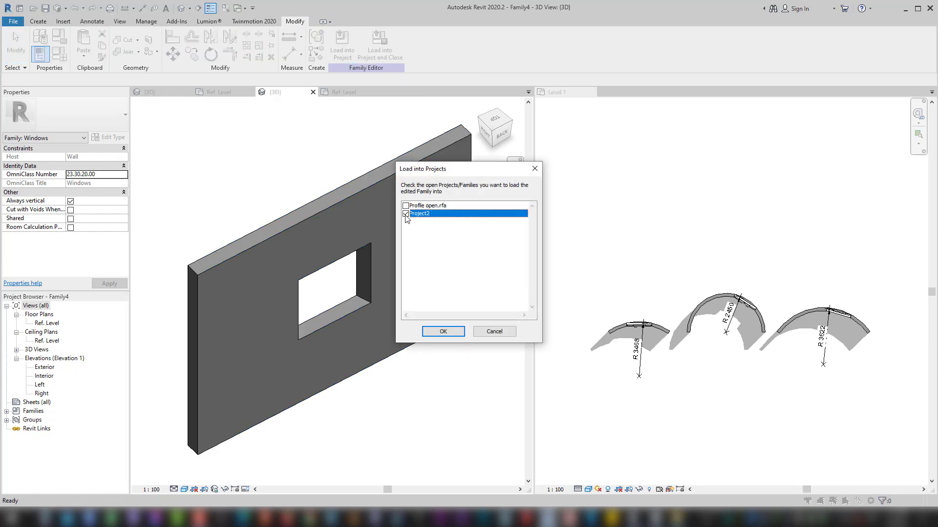
{"action": "left_click", "coordinate": [436, 335]}
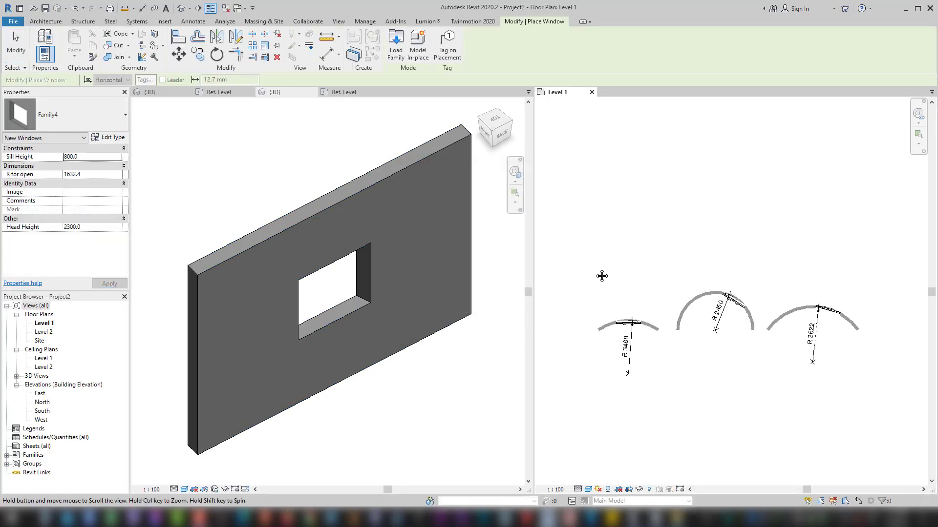
Step: Zoom the Level 1 plan, cancel window placement and check the arc wall
{"action": "scroll", "coordinate": [564, 311], "scroll_direction": "up", "scroll_amount": 2}
{"action": "scroll", "coordinate": [659, 341], "scroll_direction": "up", "scroll_amount": 2}
{"action": "scroll", "coordinate": [707, 345], "scroll_direction": "up", "scroll_amount": 2}
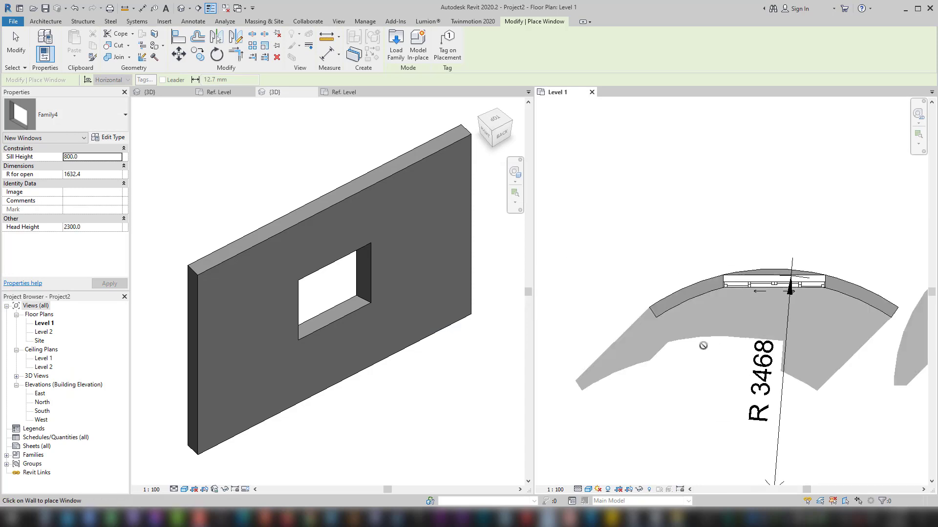
{"action": "scroll", "coordinate": [677, 301], "scroll_direction": "up", "scroll_amount": 2}
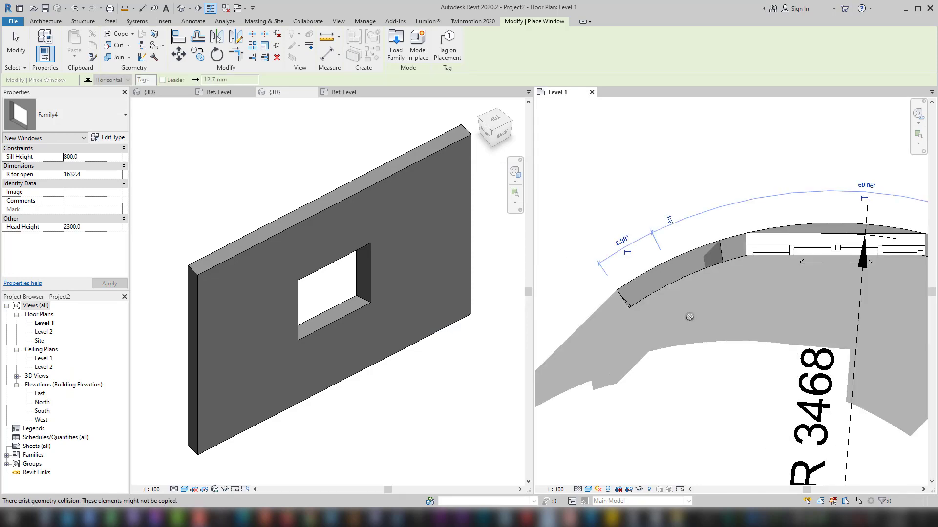
{"action": "key", "text": "Escape"}
{"action": "left_click", "coordinate": [733, 245]}
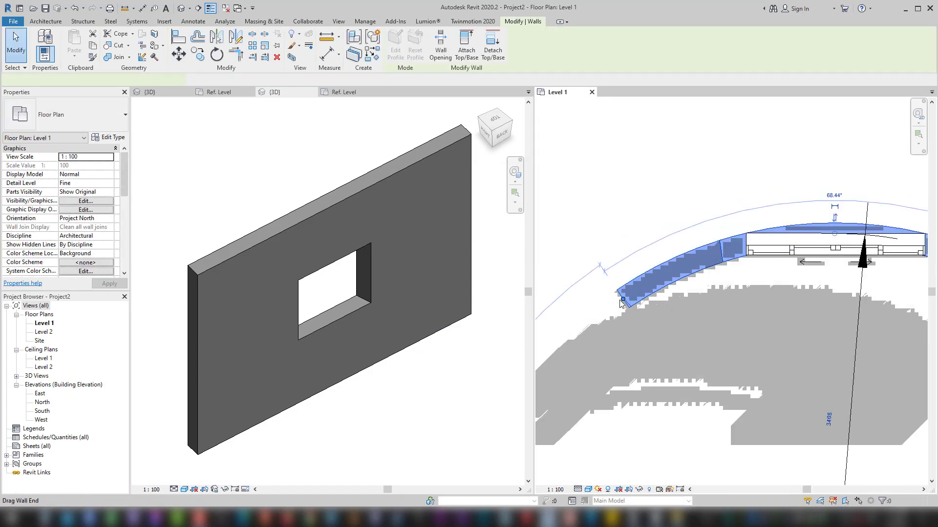
{"action": "key", "text": "Escape"}
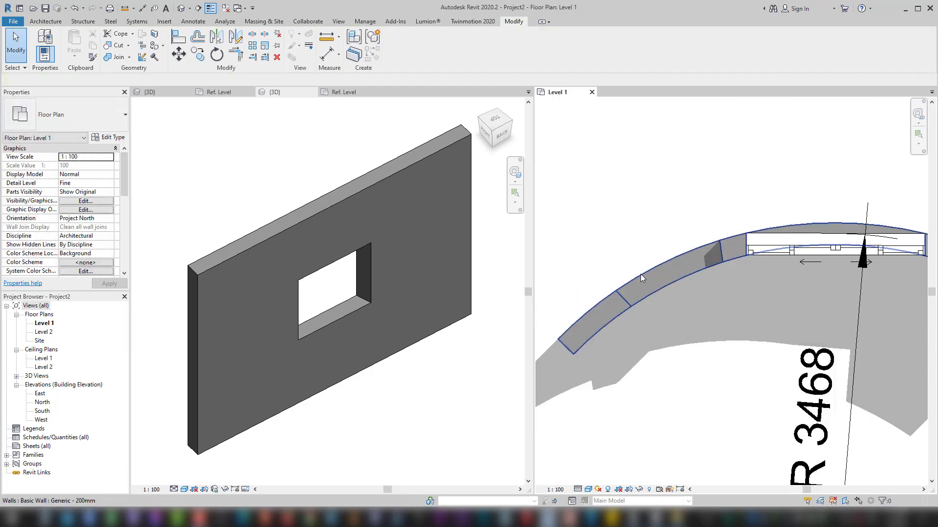
Step: Pan and zoom onto the R 3468 arc wall and select its window
{"action": "scroll", "coordinate": [651, 305], "scroll_direction": "down", "scroll_amount": 3}
{"action": "scroll", "coordinate": [674, 341], "scroll_direction": "down", "scroll_amount": 2}
{"action": "left_click", "coordinate": [680, 344]}
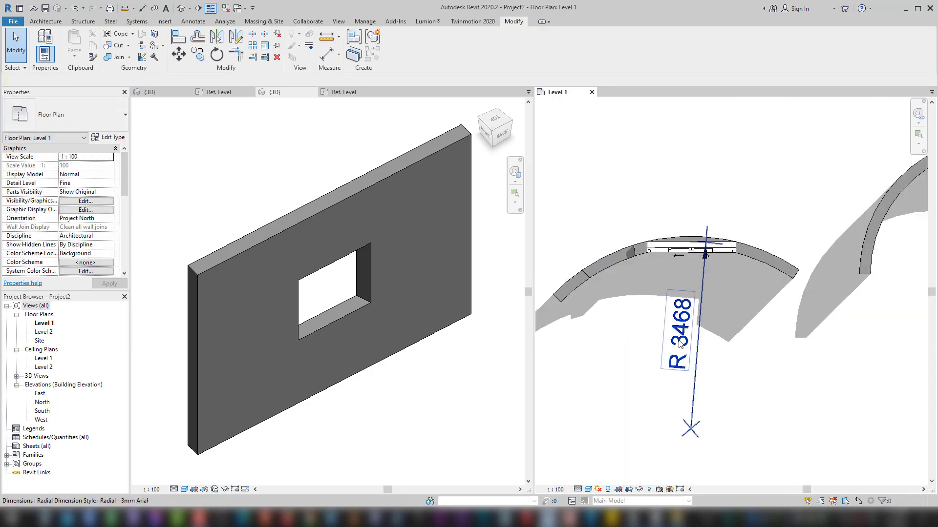
{"action": "scroll", "coordinate": [682, 352], "scroll_direction": "down", "scroll_amount": 2}
{"action": "key", "text": "Escape"}
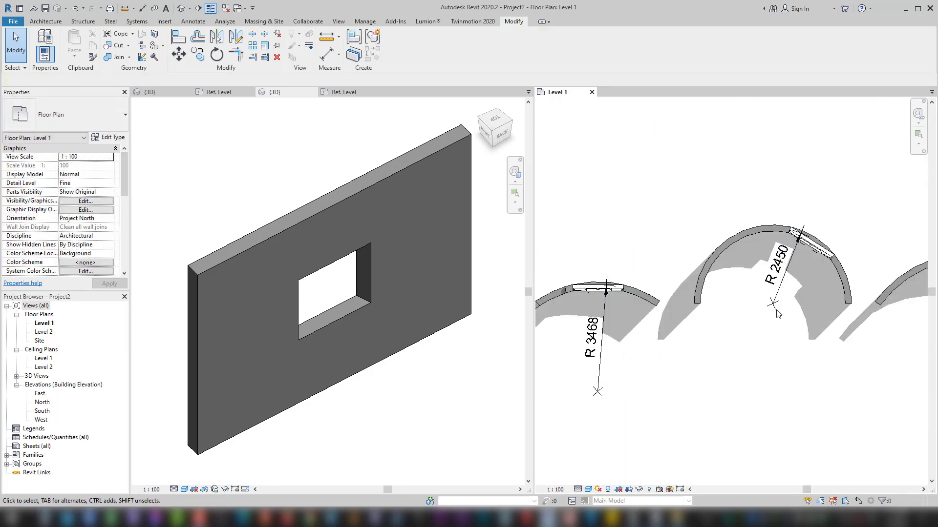
{"action": "middle_click_drag", "start_coordinate": [777, 314], "coordinate": [674, 324]}
{"action": "scroll", "coordinate": [655, 382], "scroll_direction": "up", "scroll_amount": 2}
{"action": "mouse_move", "coordinate": [655, 383]}
{"action": "middle_mouse_down"}
{"action": "mouse_move", "coordinate": [603, 355]}
{"action": "mouse_move", "coordinate": [658, 460]}
{"action": "middle_mouse_up"}
{"action": "left_click", "coordinate": [632, 342]}
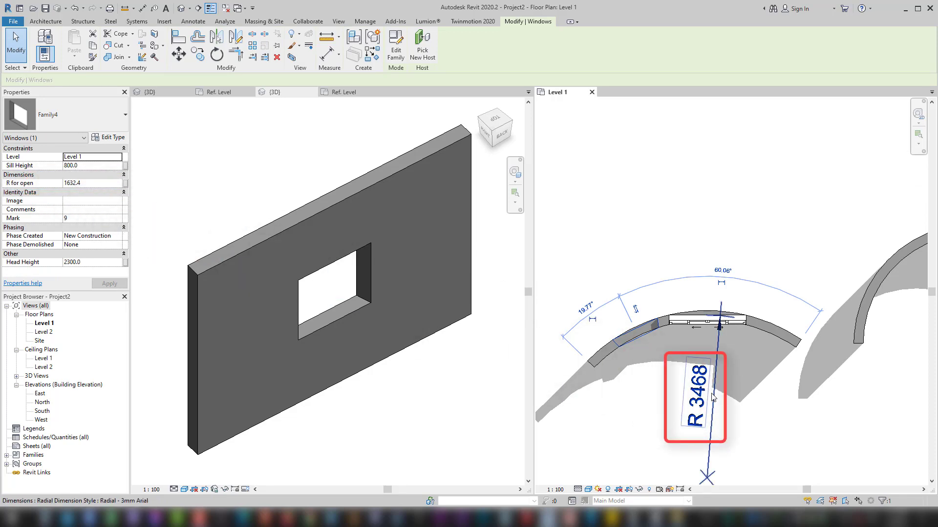
Step: Label the R 3468 radial dimension with new reporting global parameter Wall R1
{"action": "key", "text": "Escape"}
{"action": "left_click", "coordinate": [693, 398]}
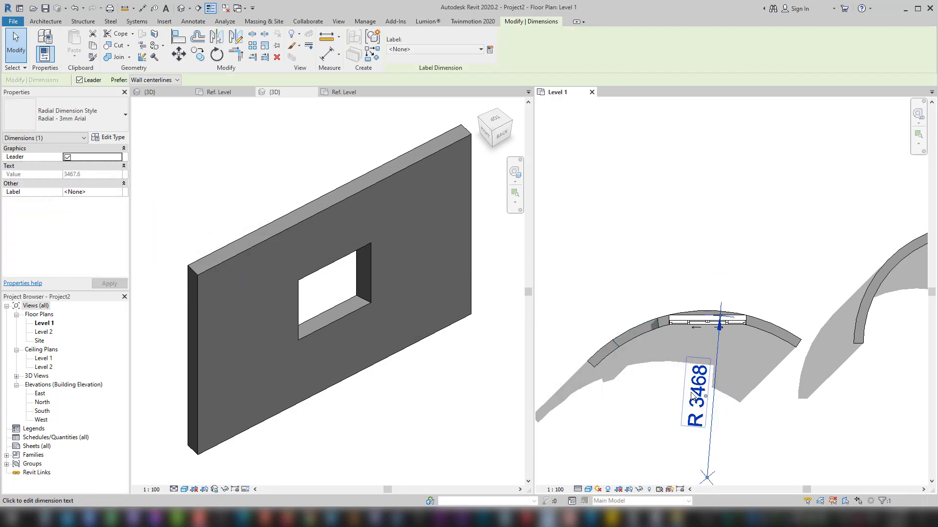
{"action": "left_click", "coordinate": [490, 49]}
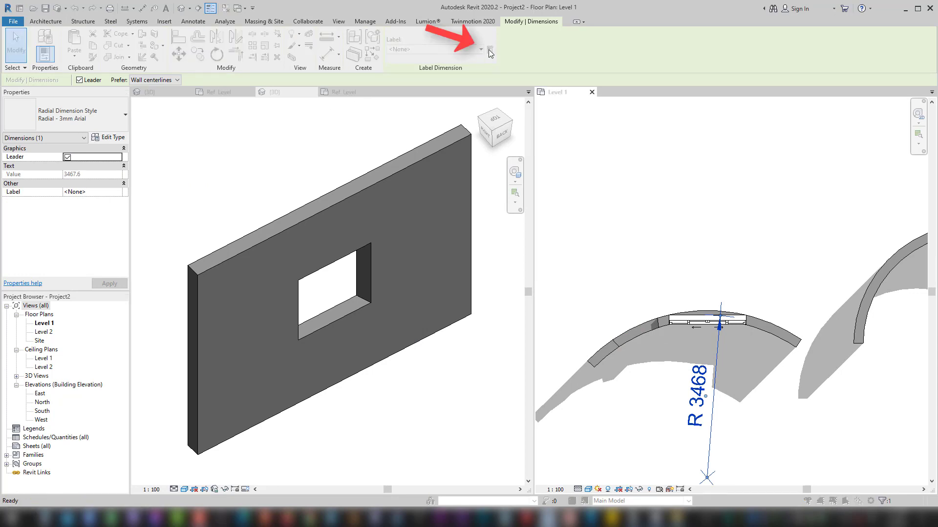
{"action": "left_click", "coordinate": [442, 197]}
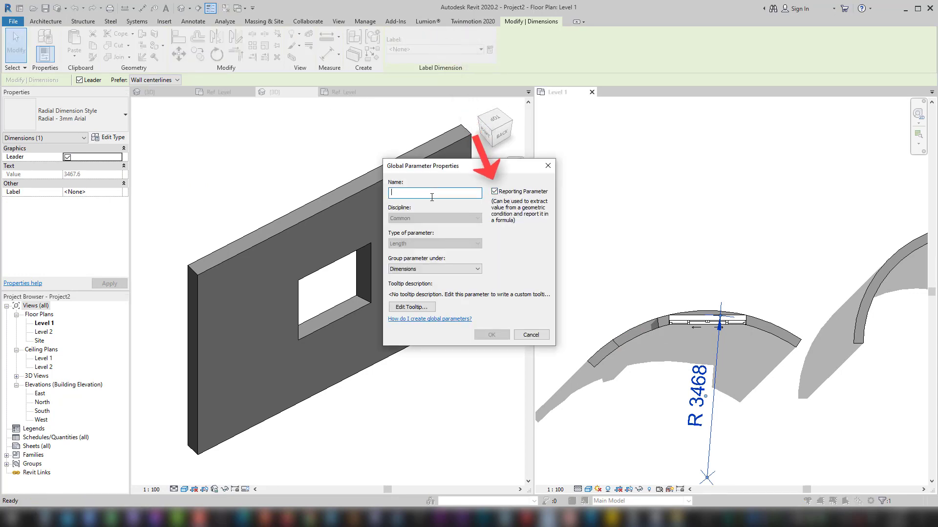
{"action": "type", "text": "Wall R1"}
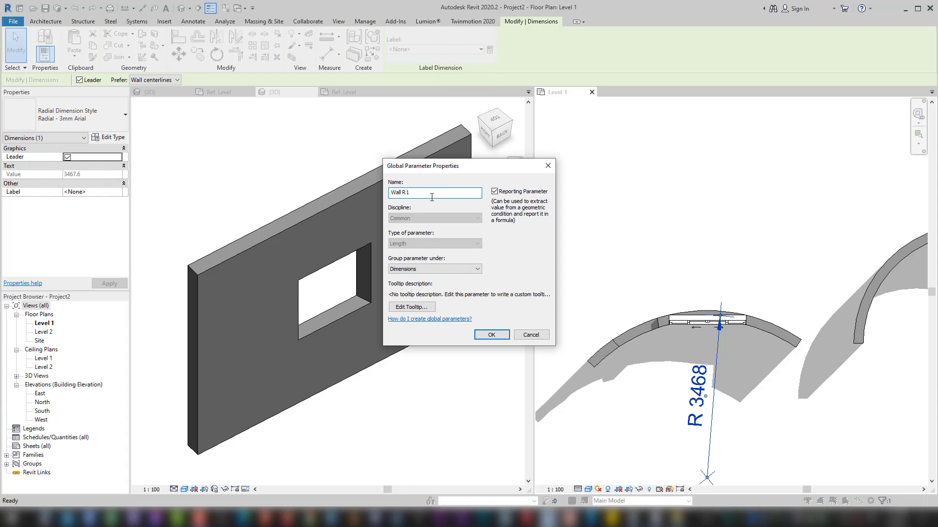
{"action": "key", "text": "Return"}
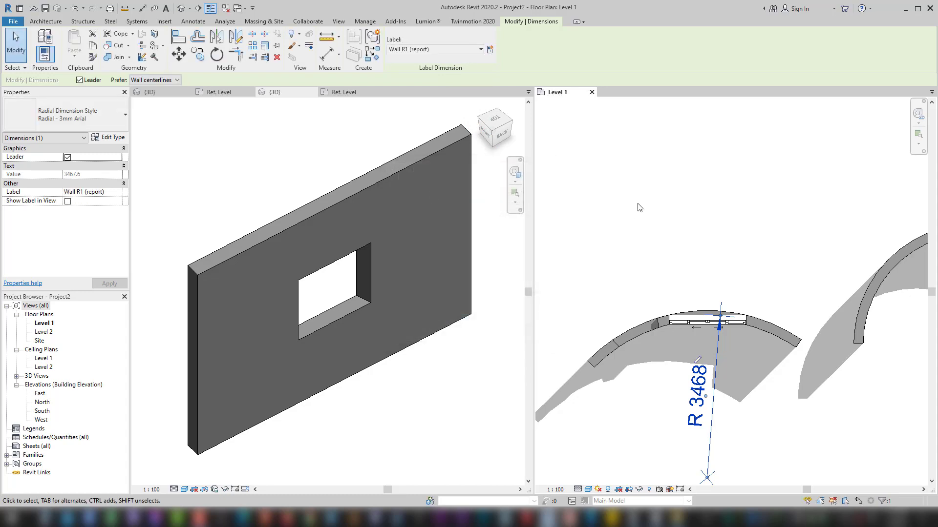
{"action": "left_click", "coordinate": [638, 213]}
Step: Associate the window's R for open with Wall R1 and confirm it reads 3467.6
{"action": "left_click", "coordinate": [634, 336]}
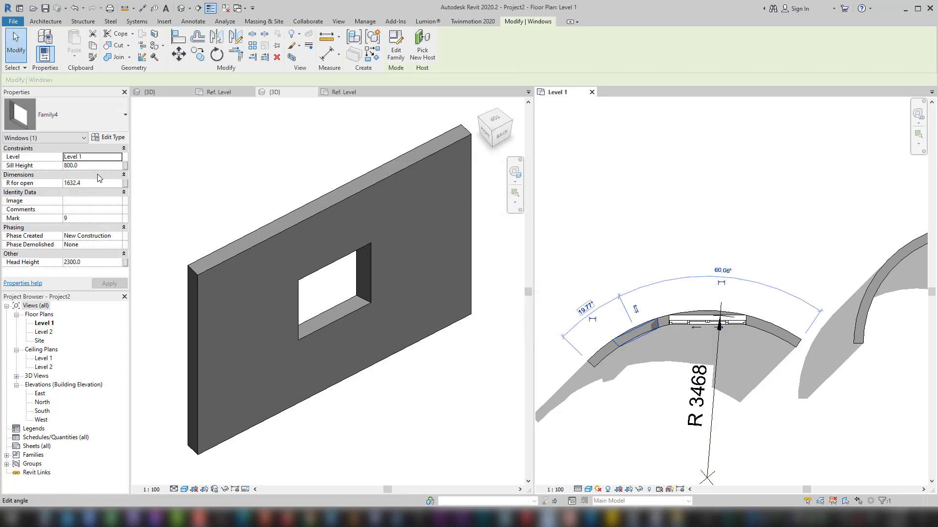
{"action": "left_click", "coordinate": [125, 183]}
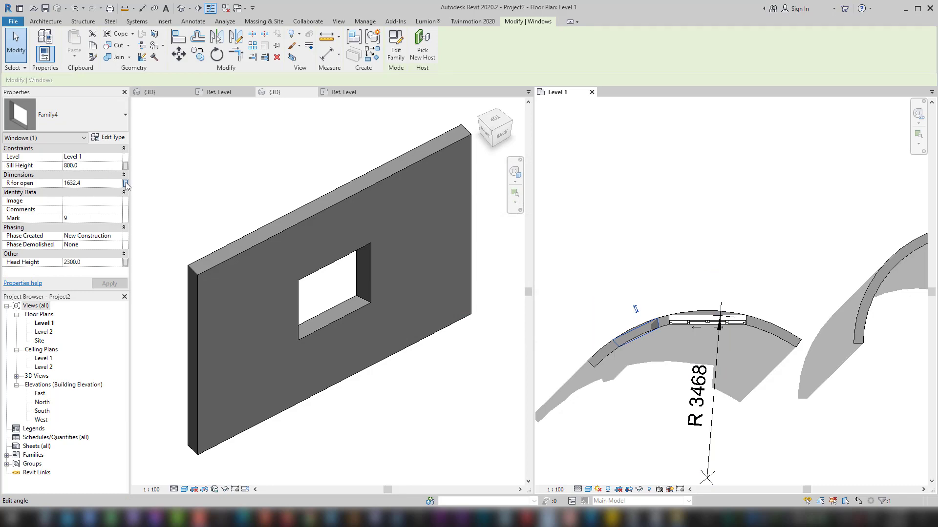
{"action": "left_click", "coordinate": [412, 229]}
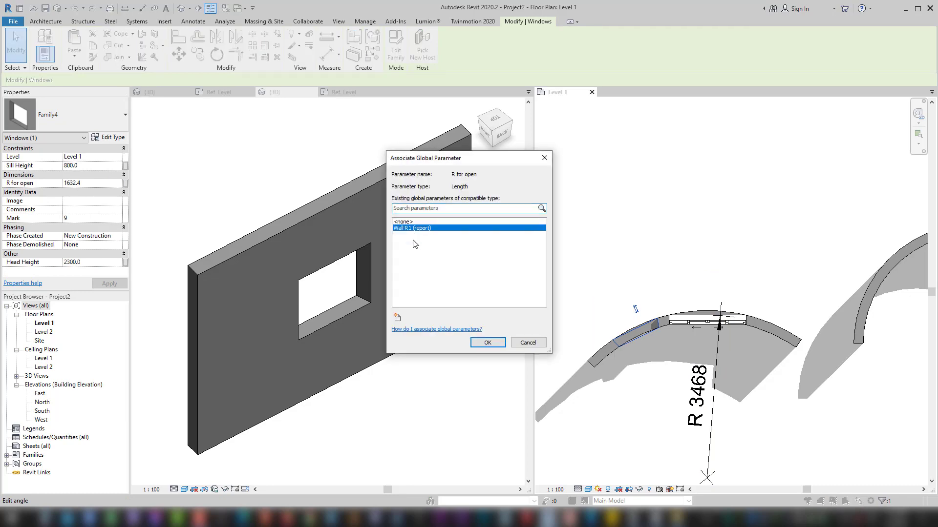
{"action": "left_click", "coordinate": [487, 342]}
{"action": "key", "text": "Escape"}
{"action": "scroll", "coordinate": [634, 311], "scroll_direction": "up", "scroll_amount": 2}
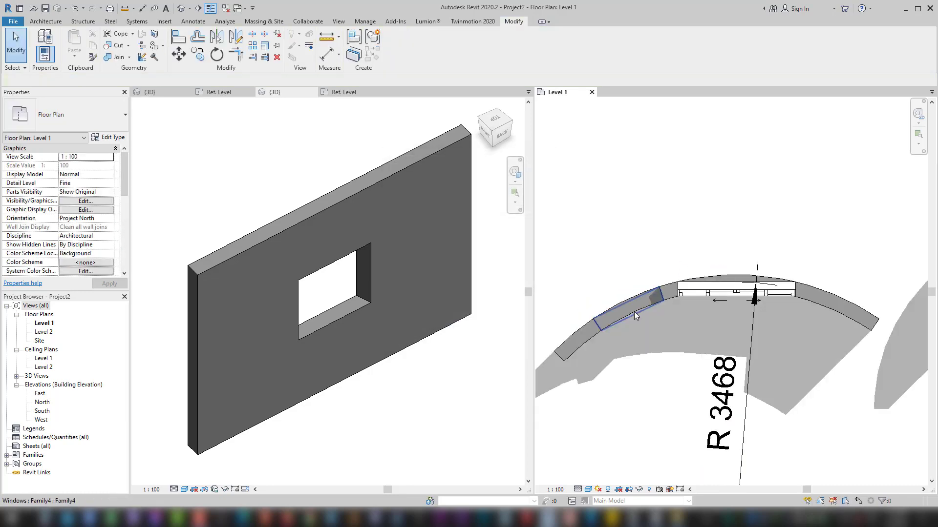
{"action": "left_click", "coordinate": [634, 312]}
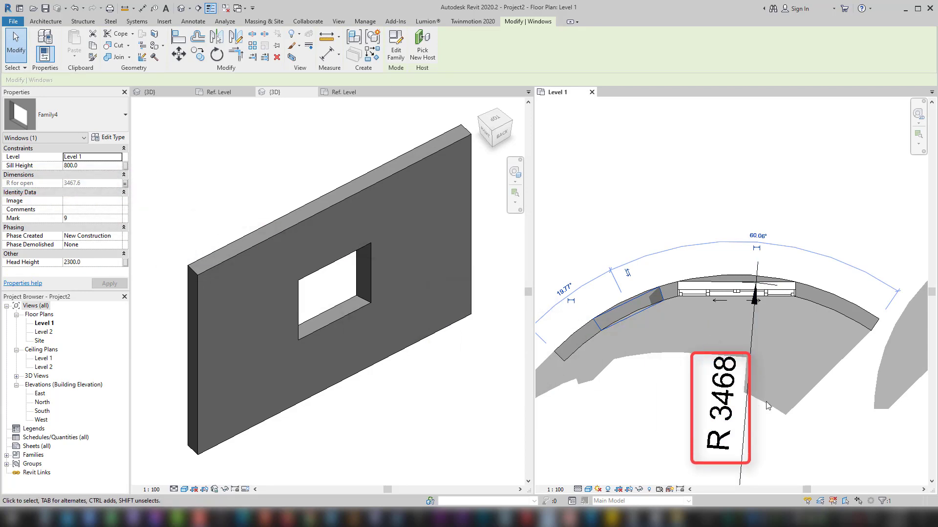
Step: Label the R 2450 radial dimension with new reporting global parameter Wall r2
{"action": "left_click", "coordinate": [799, 401]}
{"action": "scroll", "coordinate": [599, 364], "scroll_direction": "down", "scroll_amount": 2}
{"action": "scroll", "coordinate": [770, 300], "scroll_direction": "up", "scroll_amount": 2}
{"action": "scroll", "coordinate": [677, 256], "scroll_direction": "up", "scroll_amount": 1}
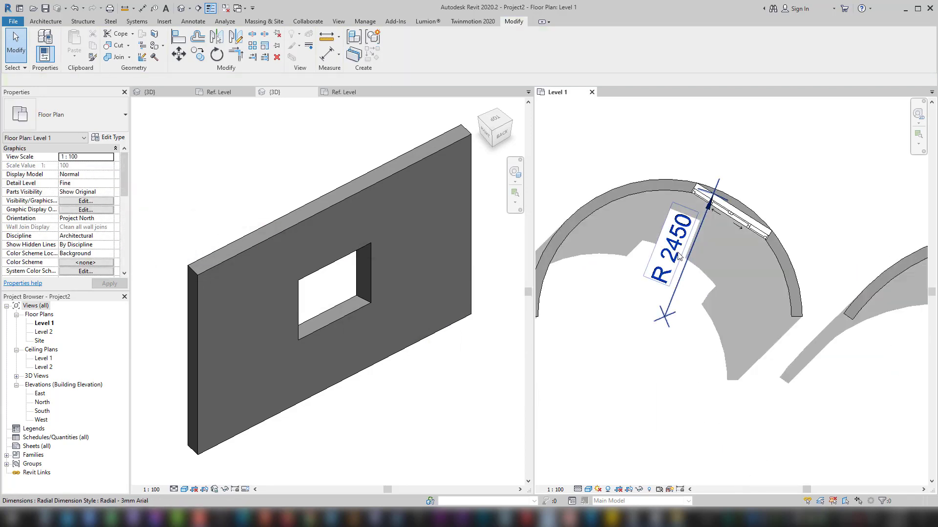
{"action": "left_click", "coordinate": [679, 255]}
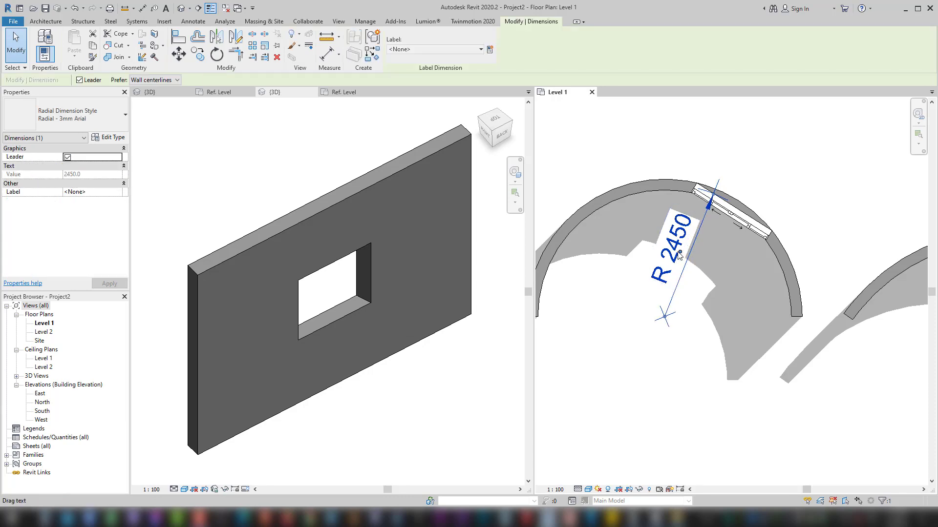
{"action": "left_click", "coordinate": [490, 49]}
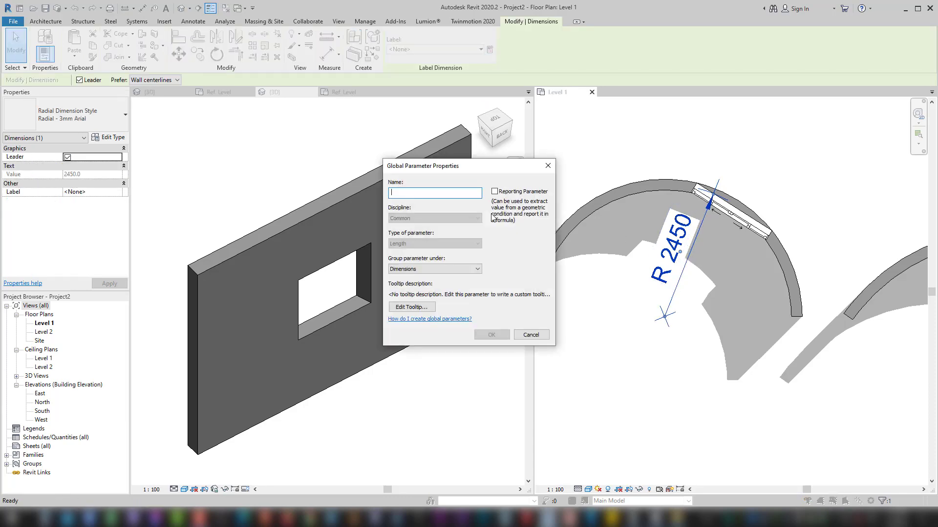
{"action": "type", "text": "Wall r2"}
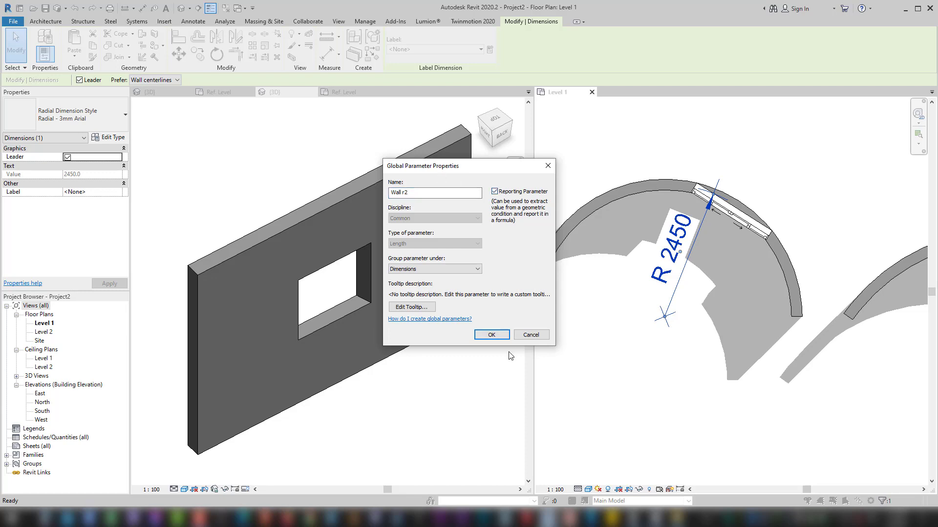
{"action": "left_click", "coordinate": [491, 335]}
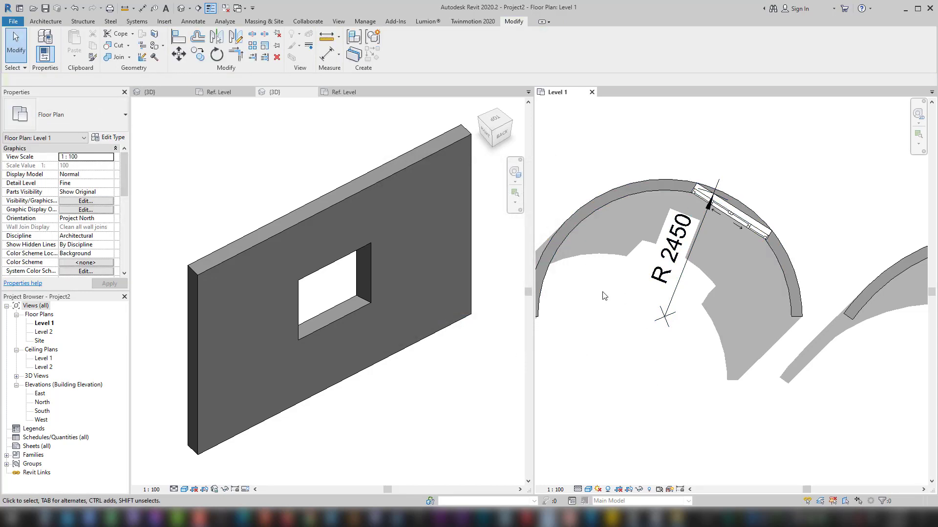
Step: Place a window on the R 2450 arc wall using WN
{"action": "key", "text": "w"}
{"action": "key", "text": "n"}
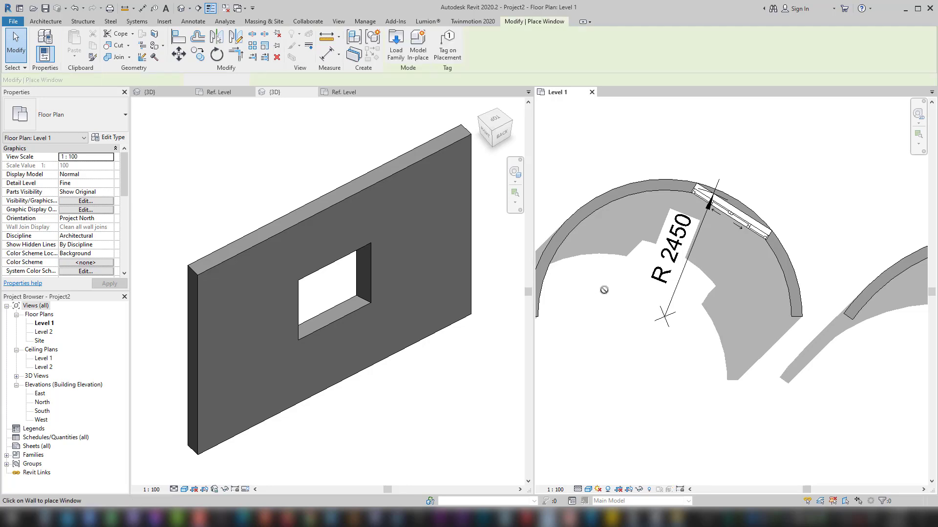
{"action": "left_click", "coordinate": [596, 207]}
{"action": "key", "text": "Escape"}
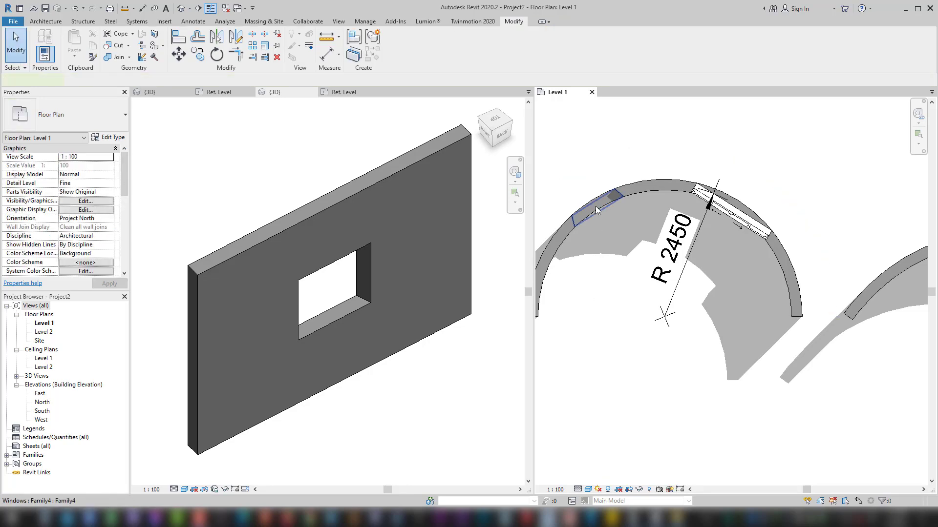
{"action": "left_click", "coordinate": [595, 206]}
{"action": "left_click", "coordinate": [603, 270]}
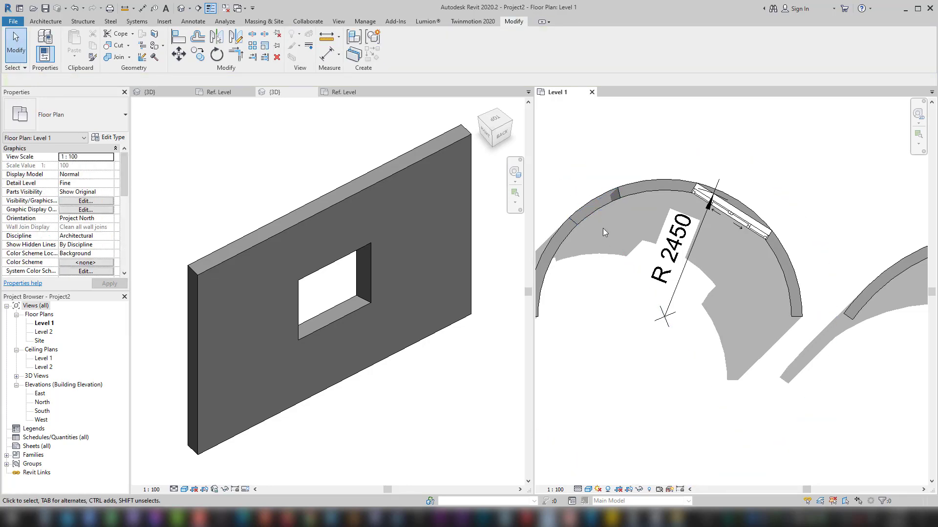
Step: Associate the new window's R for open with the Wall r2 parameter
{"action": "left_click", "coordinate": [593, 204]}
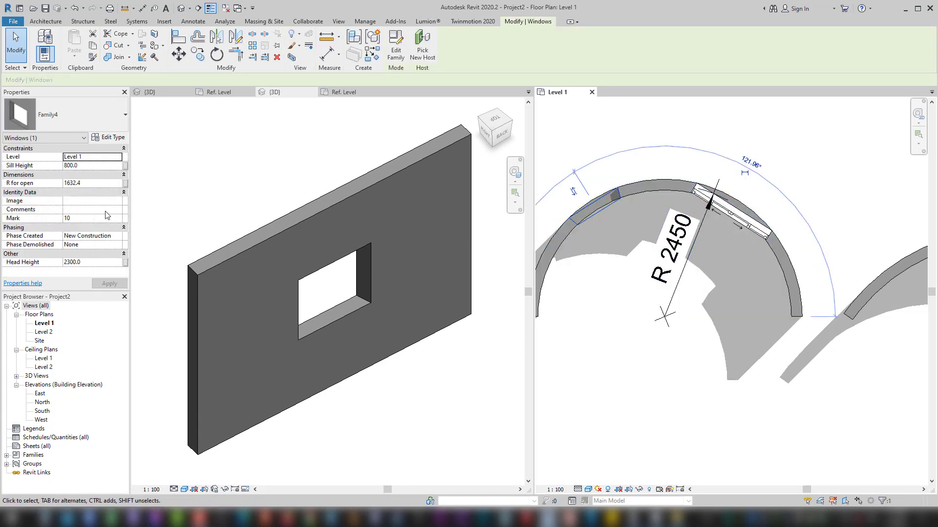
{"action": "left_click", "coordinate": [126, 183]}
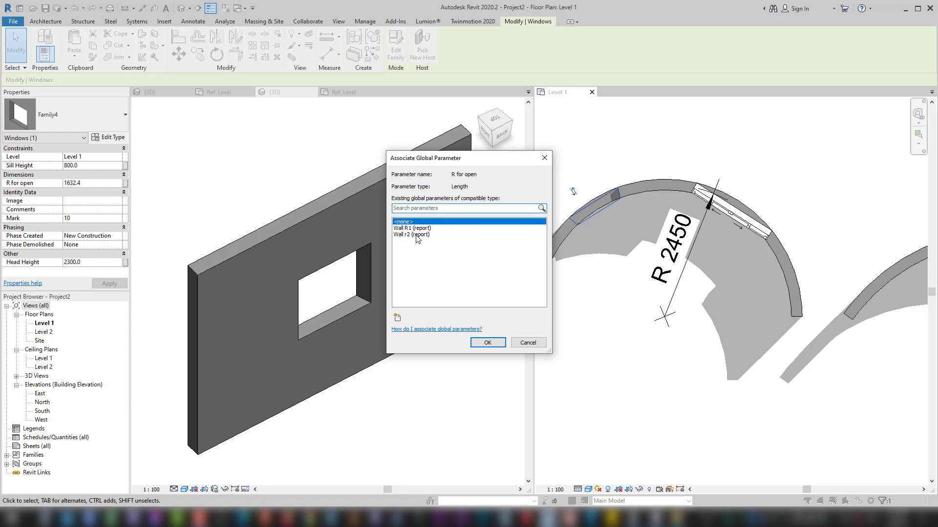
{"action": "left_click", "coordinate": [424, 235]}
{"action": "left_click", "coordinate": [488, 343]}
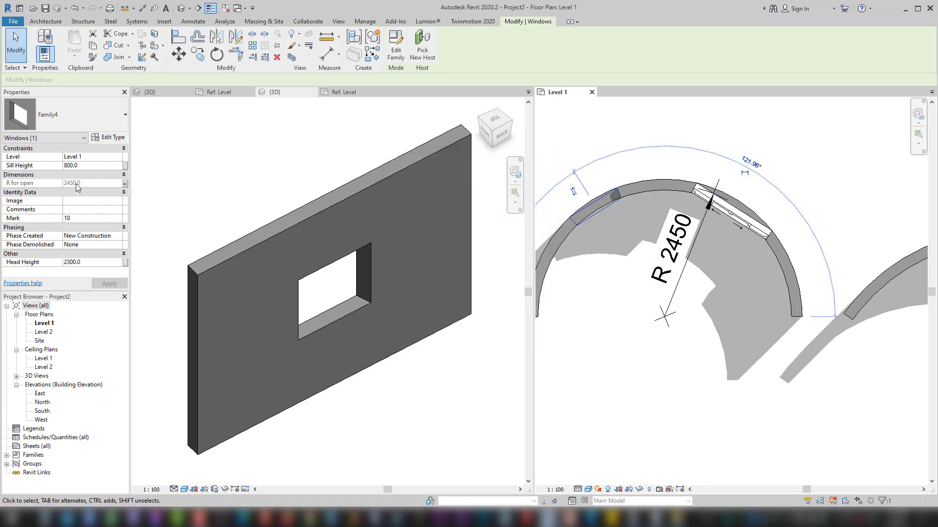
{"action": "left_click", "coordinate": [574, 374]}
Step: Zoom out and pan the Level 1 plan to show arc walls R 3468, R 2450 and R 3622
{"action": "scroll", "coordinate": [659, 386], "scroll_direction": "down", "scroll_amount": 4}
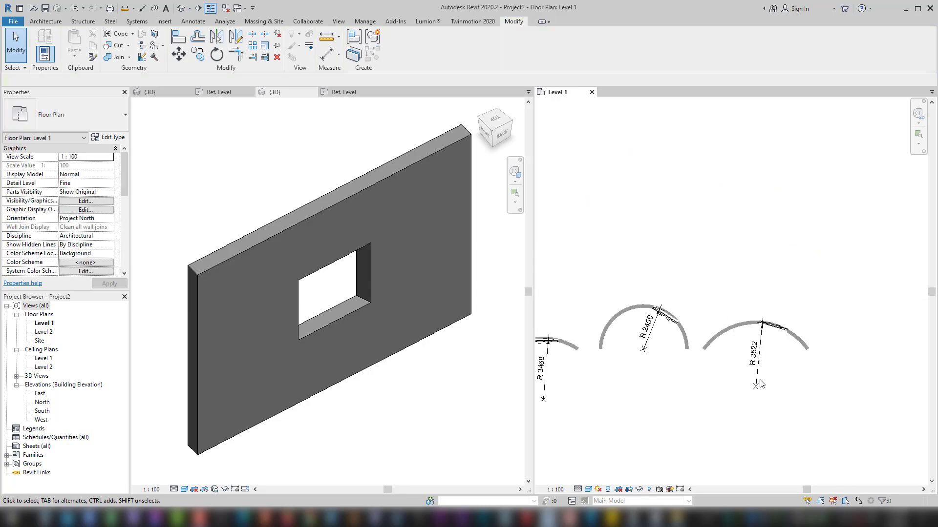
{"action": "middle_click_drag", "start_coordinate": [740, 398], "coordinate": [752, 404]}
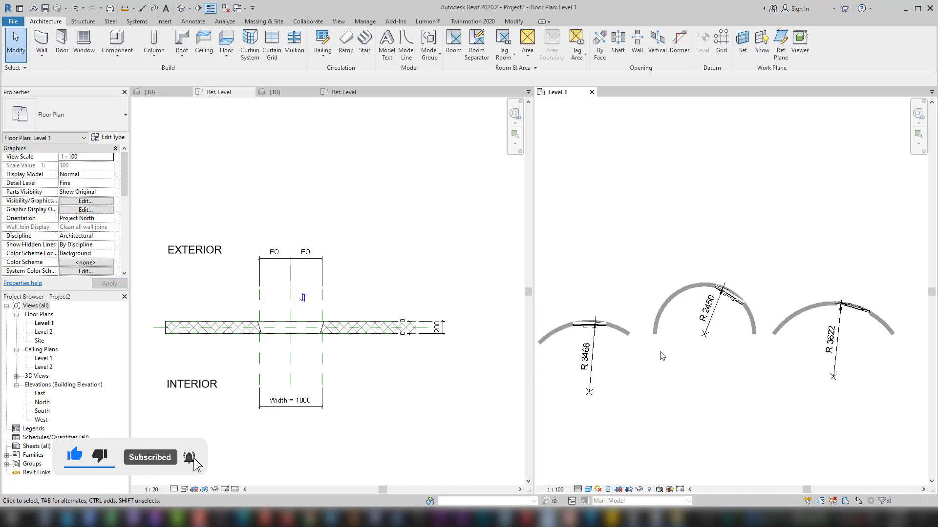
Step: Zoom the Level 1 plan in on the R 3468 arc wall and its curved window
{"action": "scroll", "coordinate": [634, 352], "scroll_direction": "up", "scroll_amount": 3}
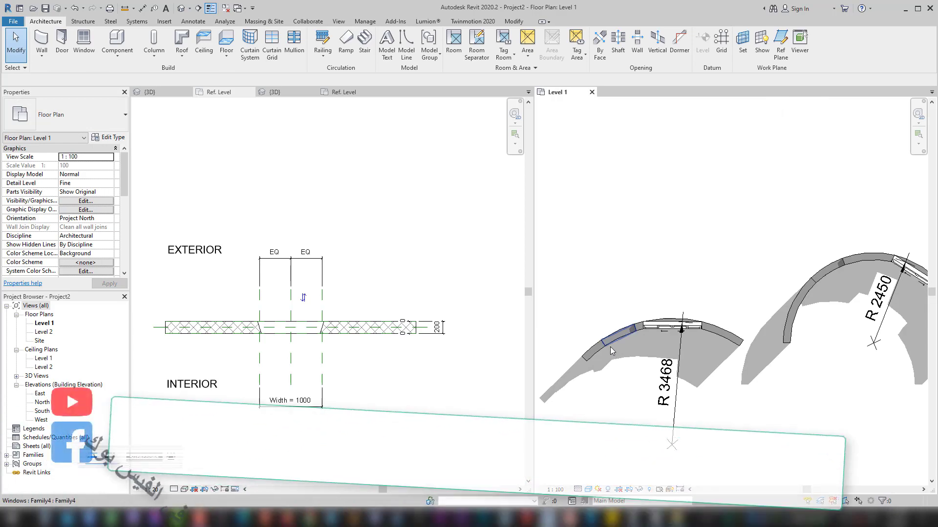
{"action": "scroll", "coordinate": [611, 350], "scroll_direction": "up", "scroll_amount": 2}
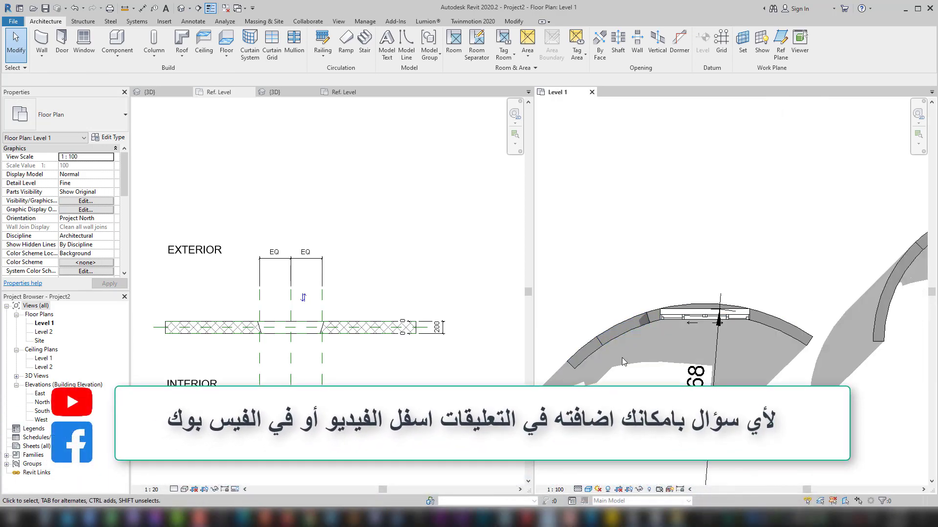